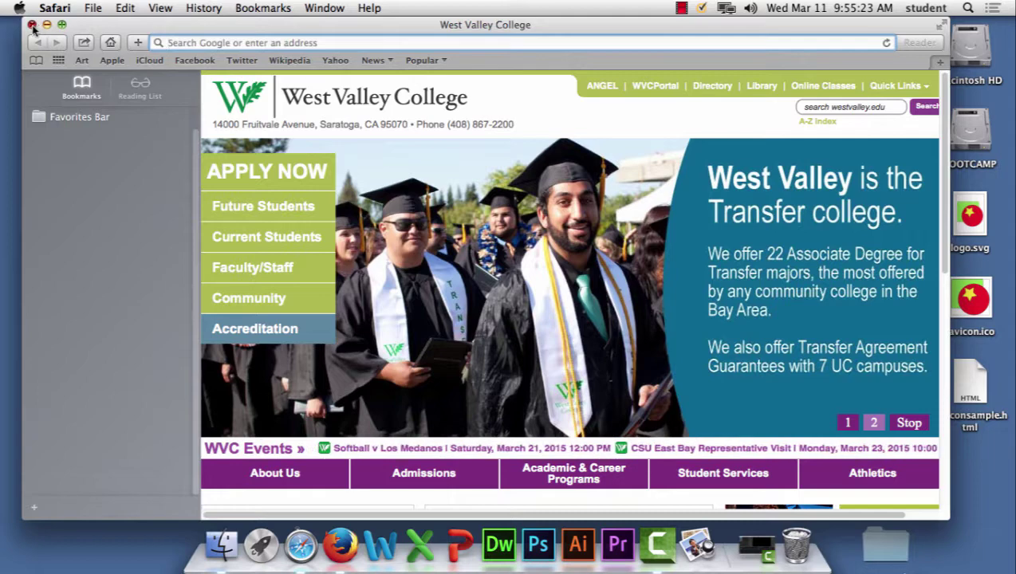
- Close the college website window and switch to Firefox to highlight the palette URL on the Paletton export page
click(32, 24)
click(330, 548)
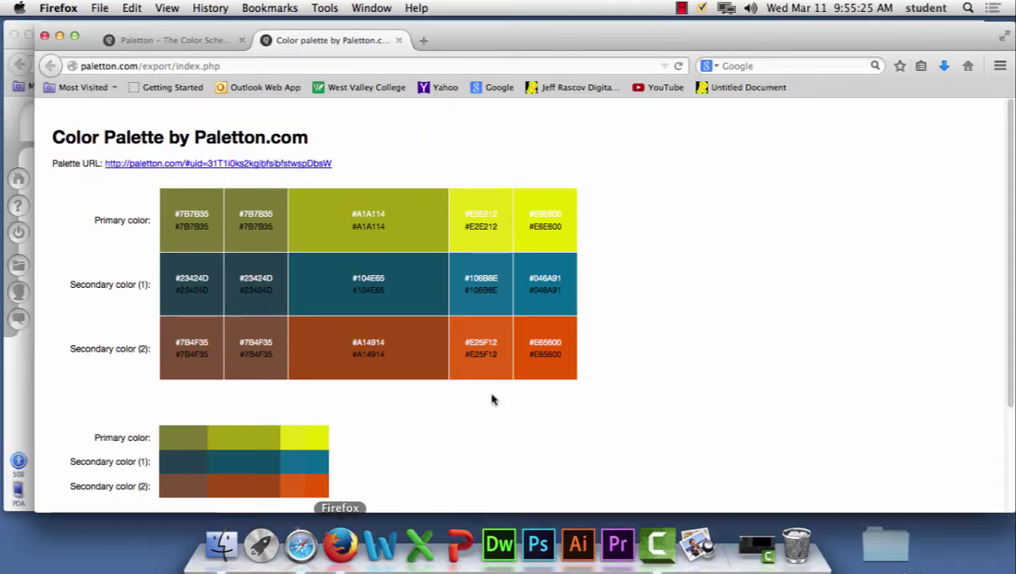
right_click(289, 165)
click(351, 168)
drag(351, 167, 102, 165)
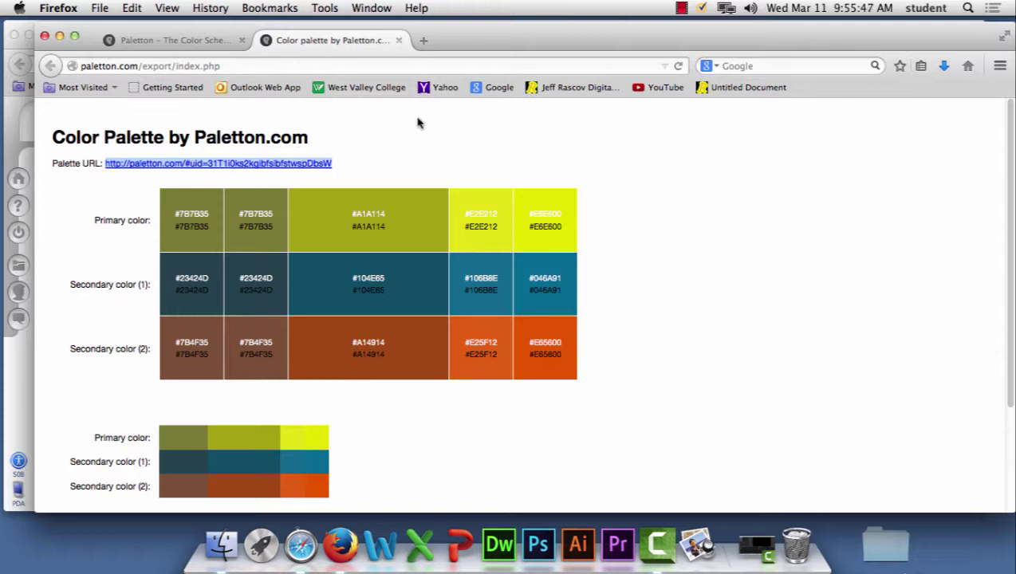
- Quit Firefox and launch Photoshop
click(75, 6)
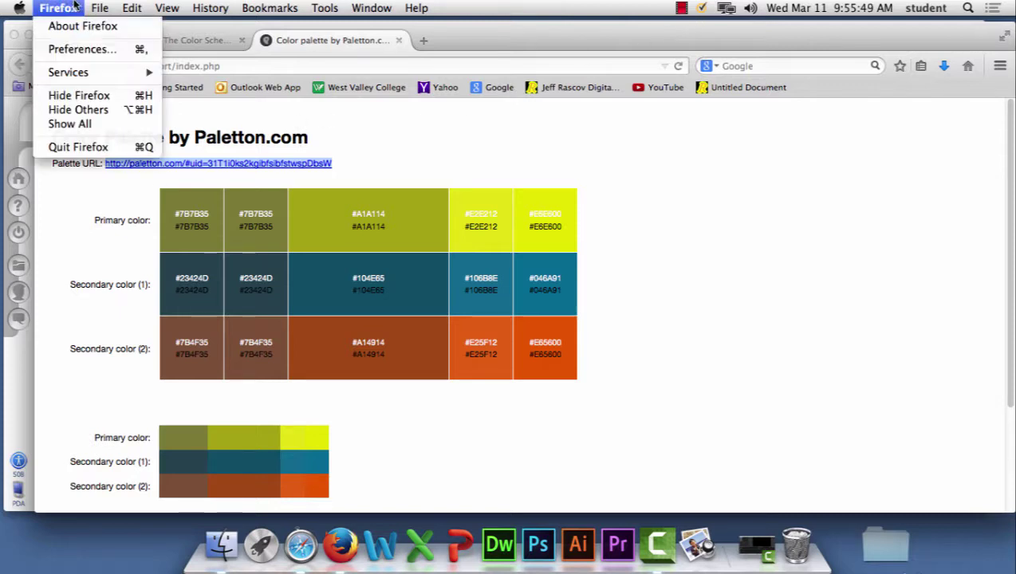
click(94, 147)
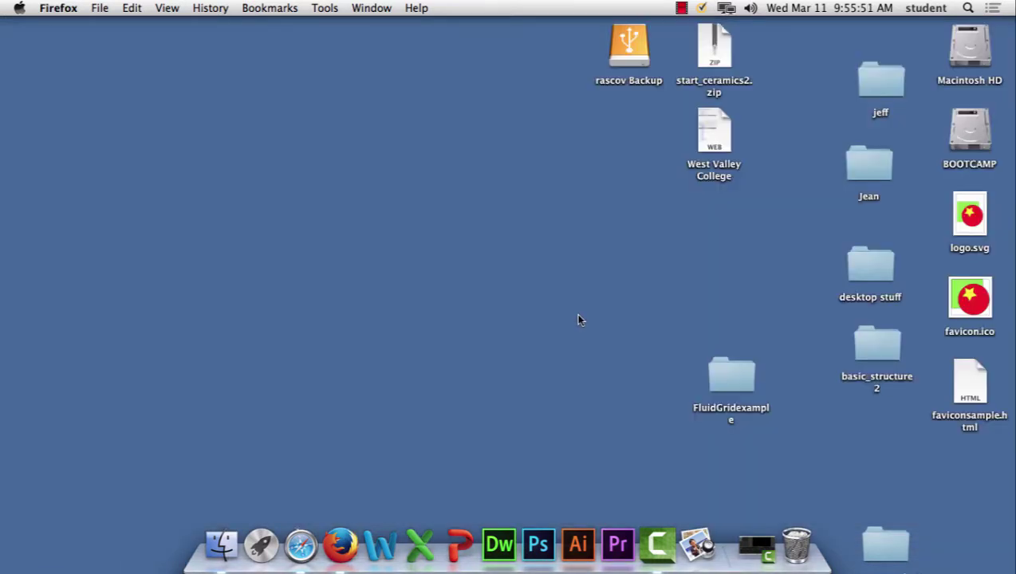
click(546, 556)
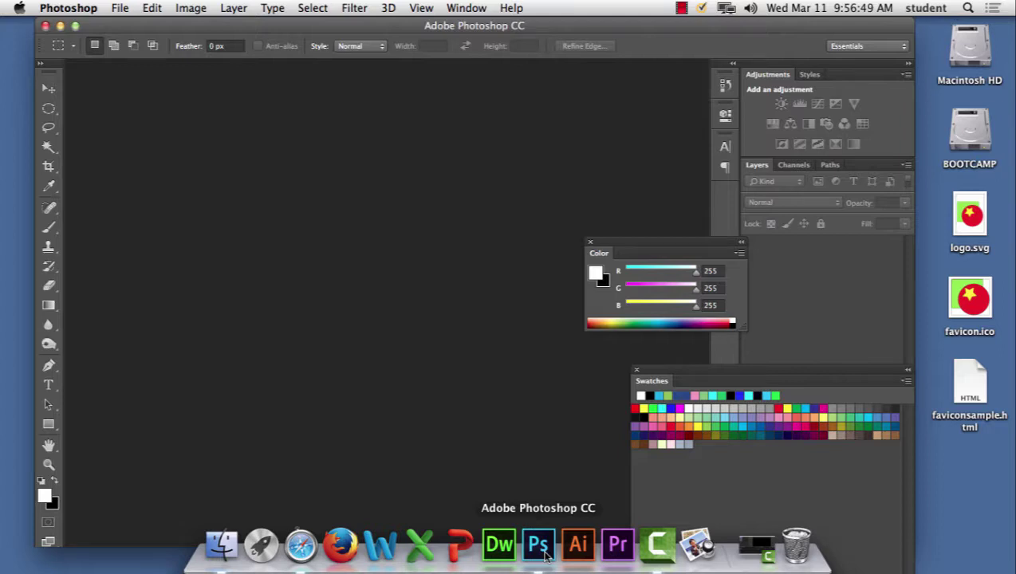
- Open portrait.JPG from the start_ceramics2 folder on the desktop
click(128, 7)
click(136, 36)
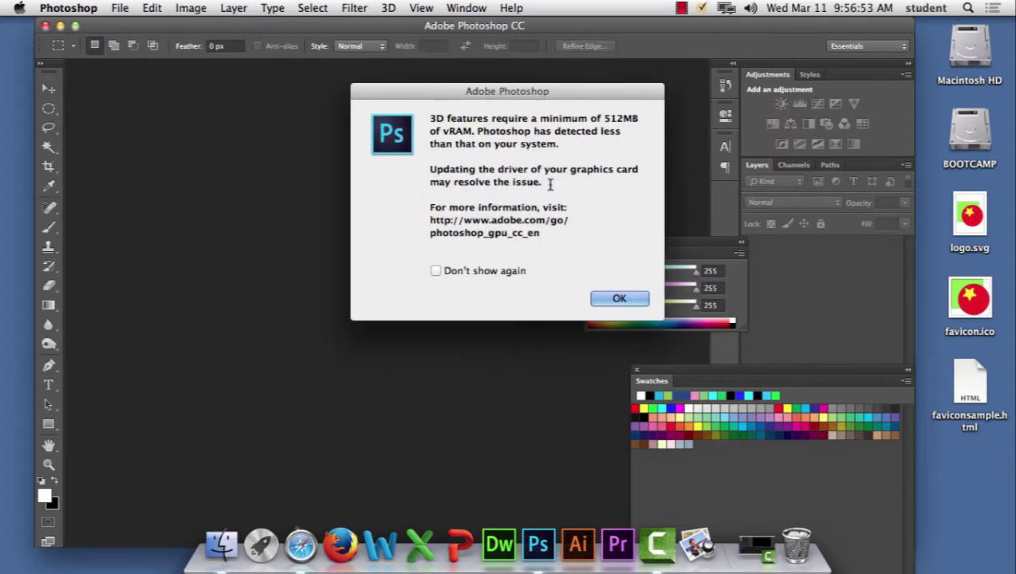
click(616, 298)
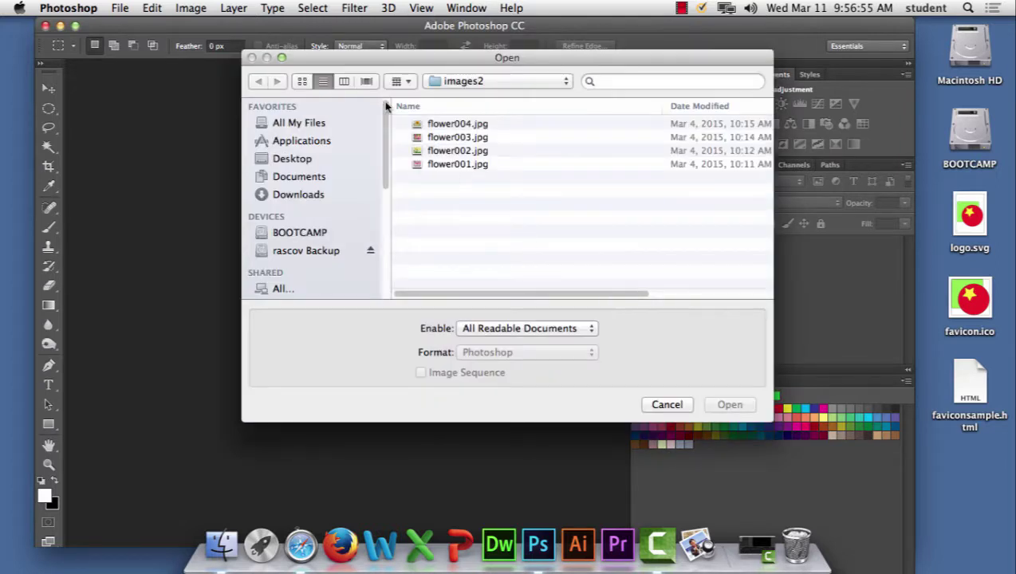
click(307, 158)
double_click(486, 138)
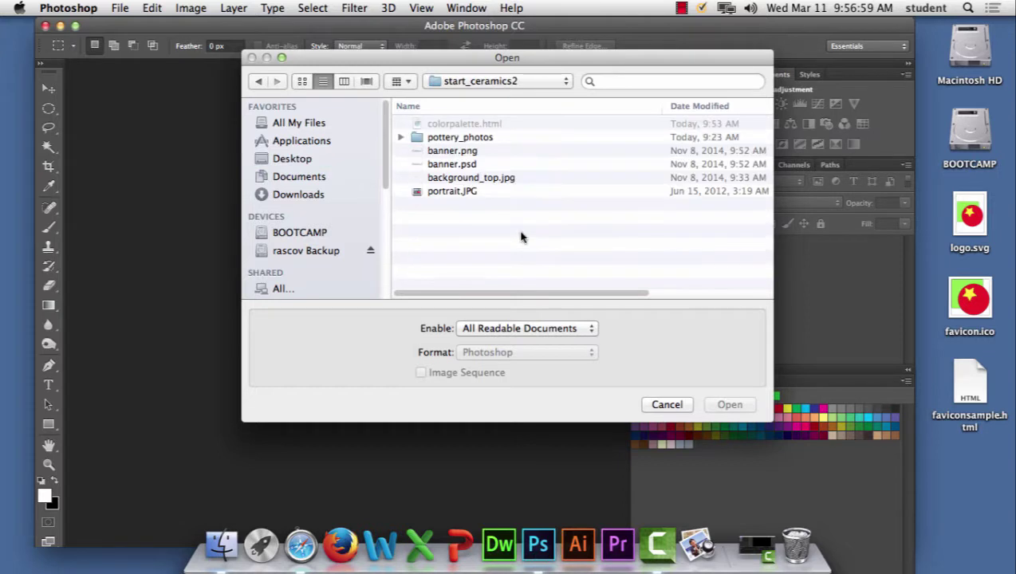
click(452, 194)
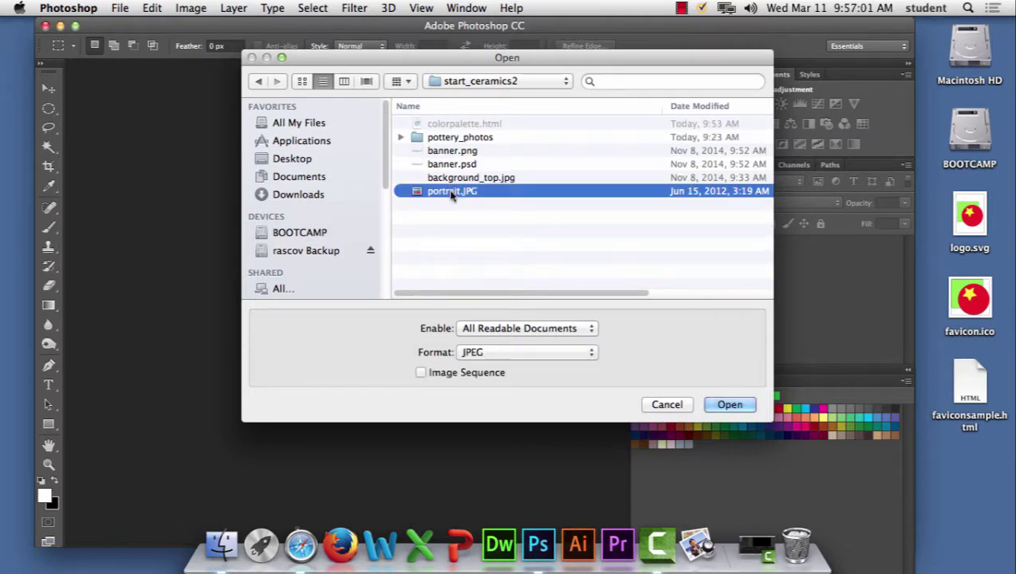
click(727, 407)
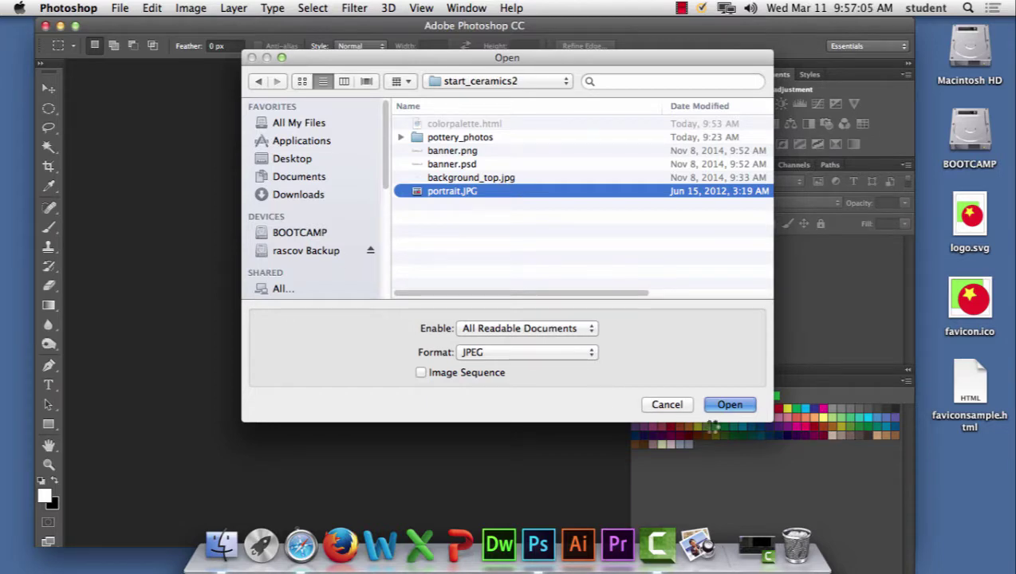
key(Return)
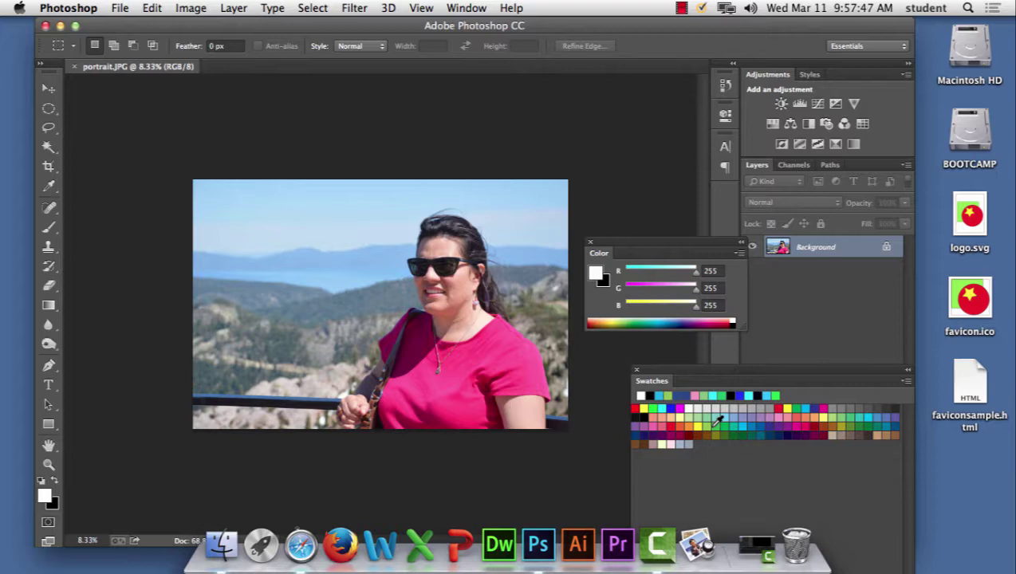
click(683, 7)
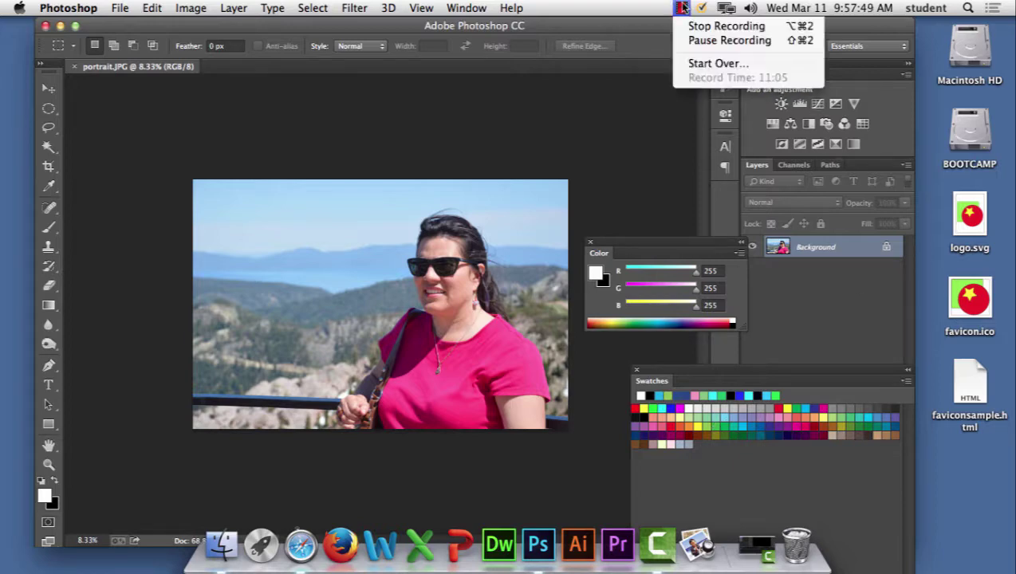
click(705, 41)
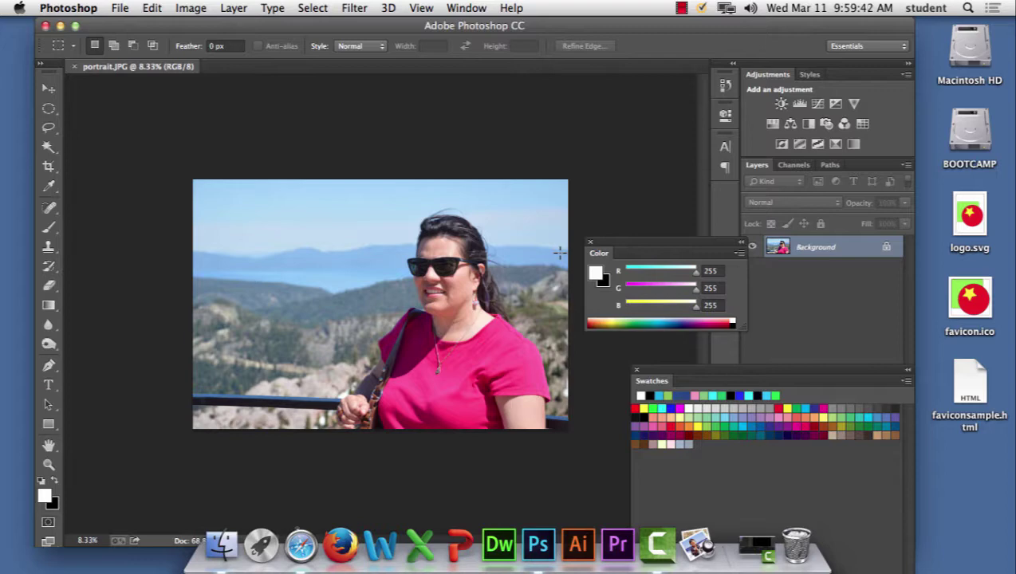
- Start the Crop tool and set the crop size to 400 px by 300 px, swapped to 300 px wide and 400 px high
click(49, 167)
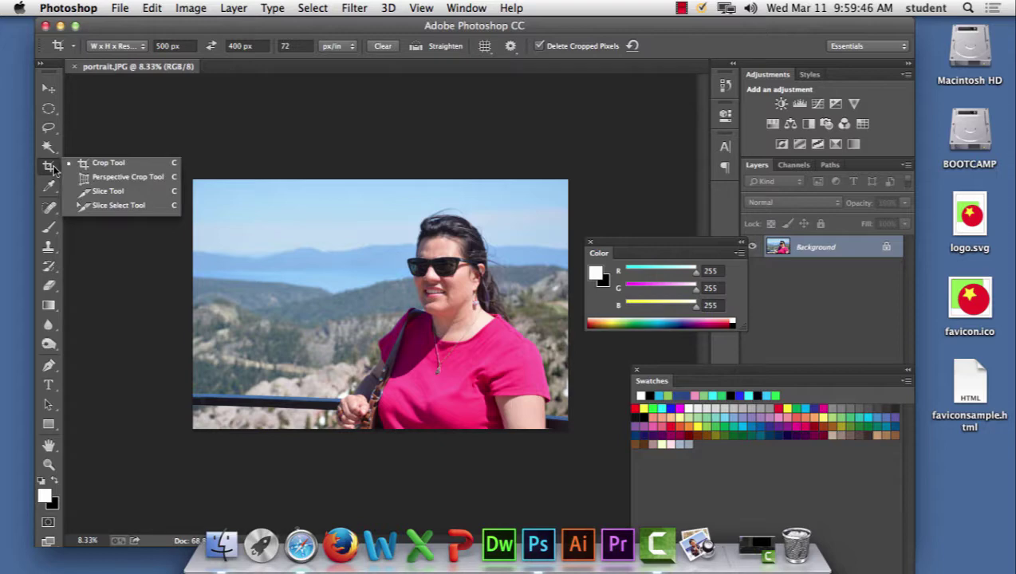
click(99, 167)
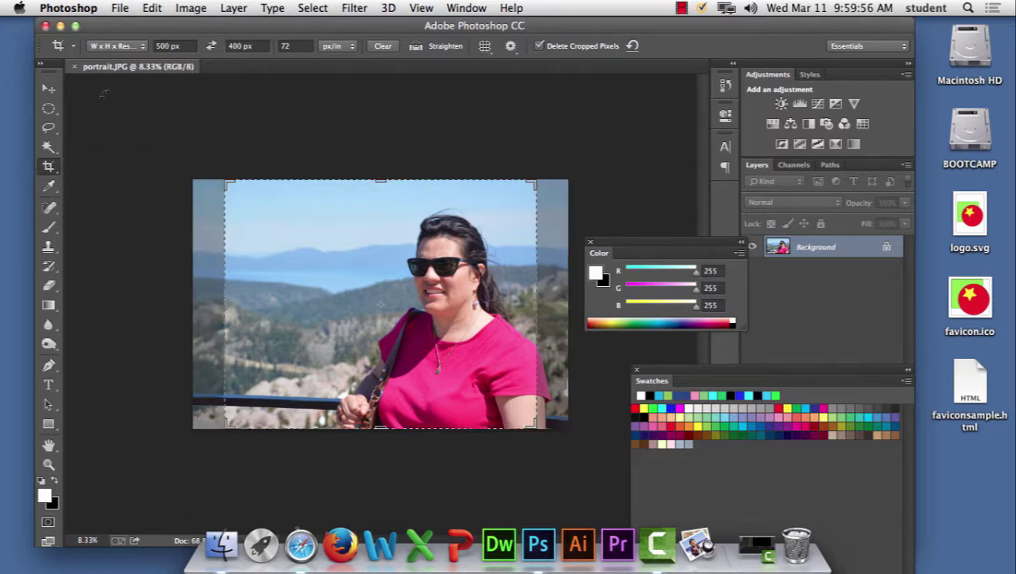
click(165, 46)
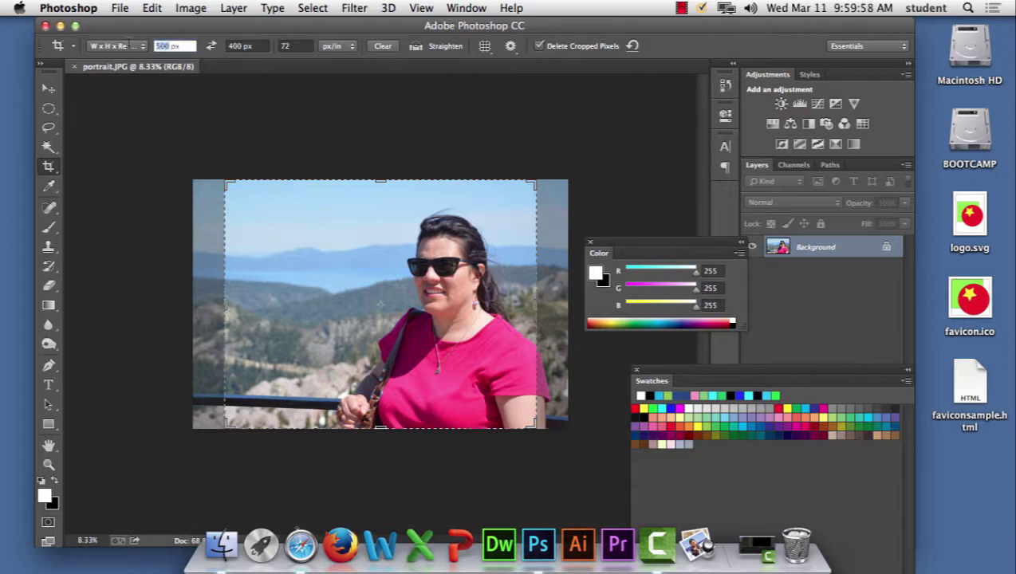
text(400)
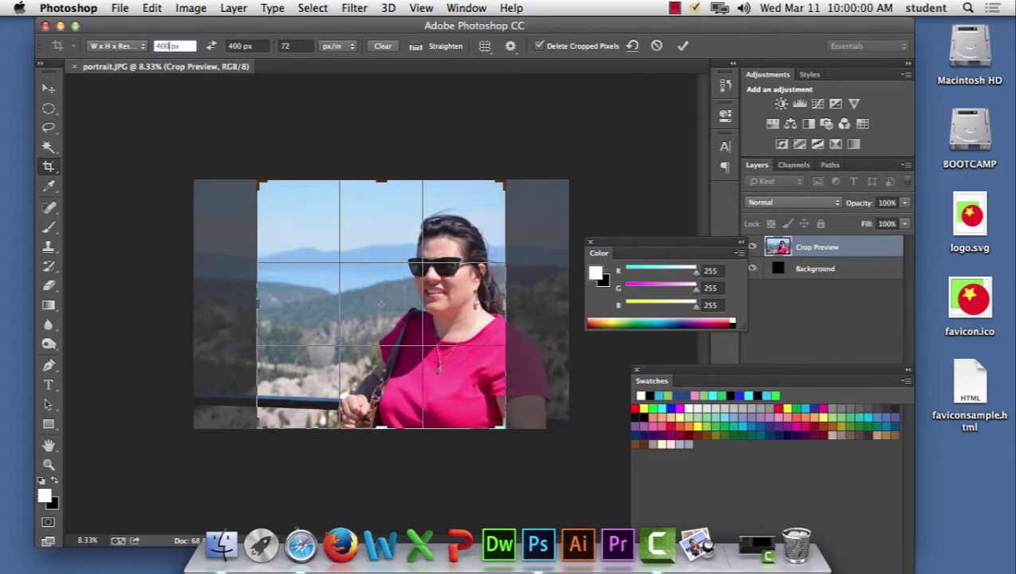
key(Tab)
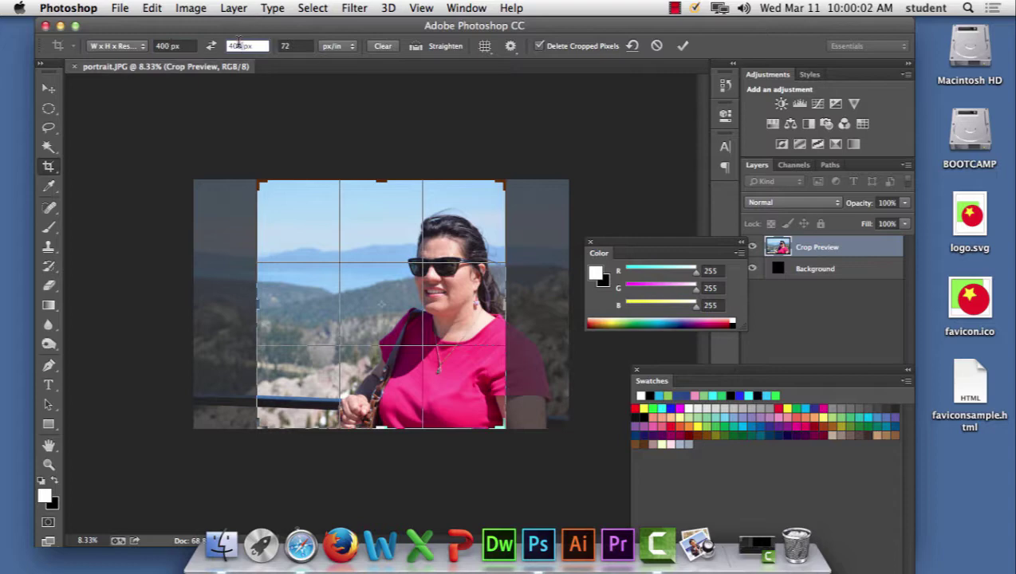
text(300)
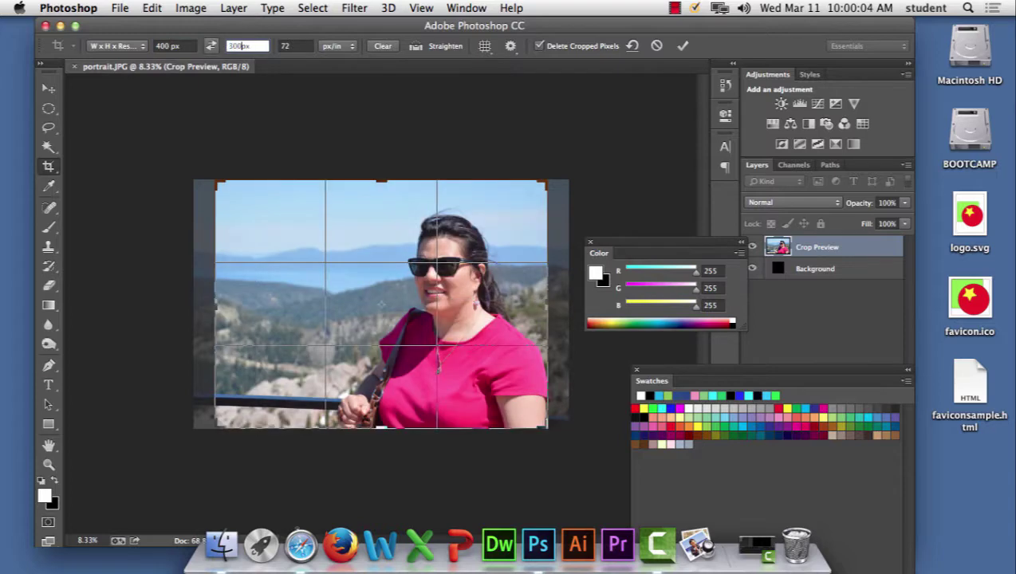
click(212, 47)
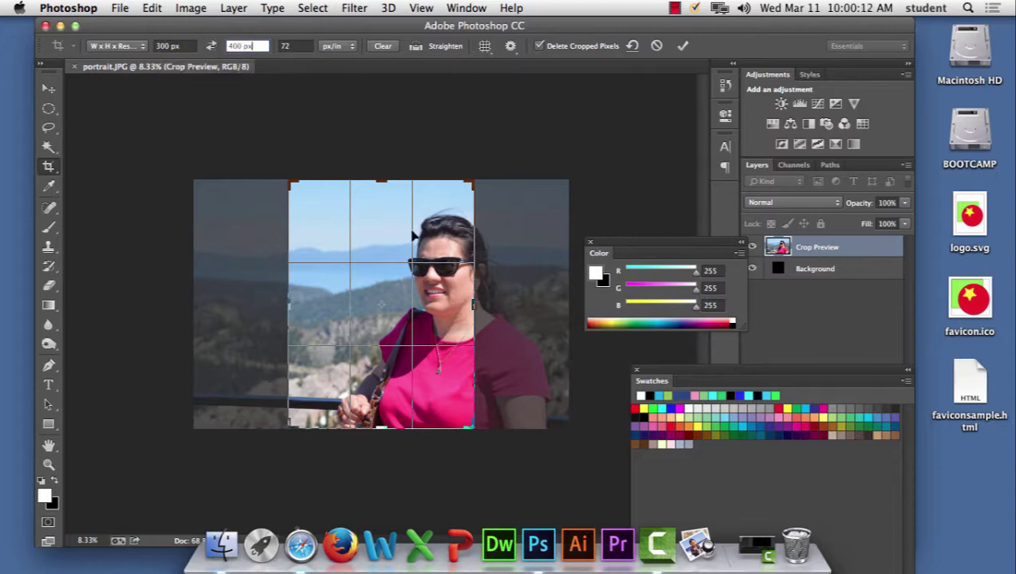
- Shrink and position the crop frame around the woman's head and upper body, and apply the crop
drag(413, 236, 339, 228)
mouse_move(459, 414)
mouse_down()
mouse_move(405, 403)
mouse_move(471, 405)
mouse_move(461, 413)
mouse_up()
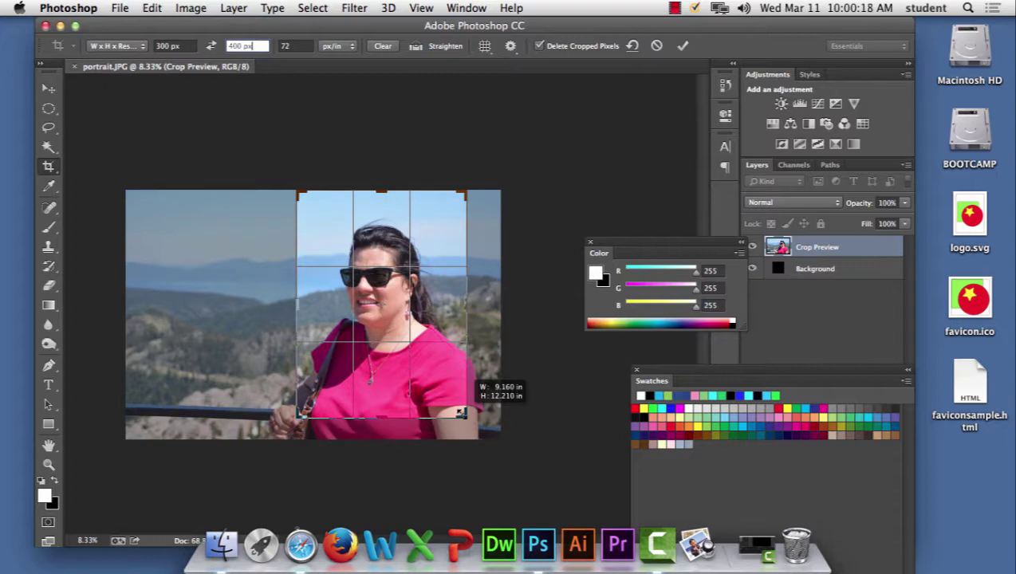
mouse_move(296, 197)
mouse_down()
mouse_move(289, 206)
mouse_move(301, 200)
mouse_up()
drag(381, 303, 438, 306)
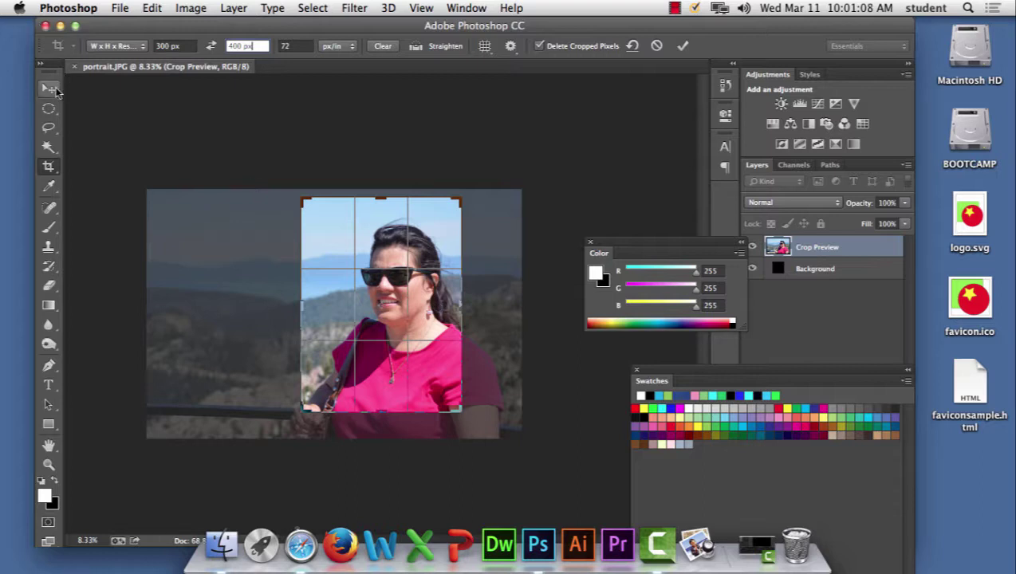
click(48, 91)
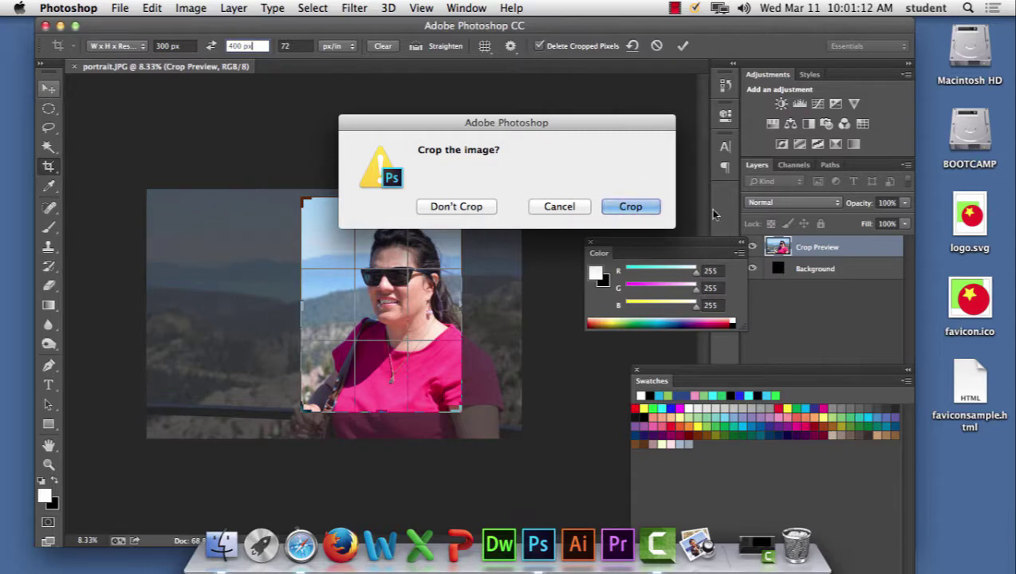
click(631, 207)
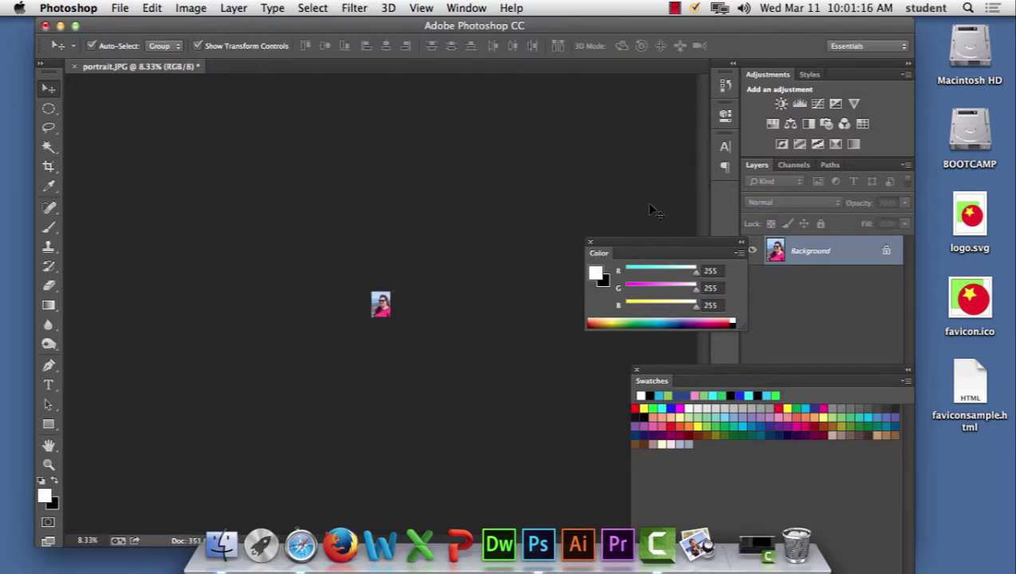
- Examine the cropped portrait at several magnifications, finishing at 66.7%
key(super+equal)
key(super+equal)
key(super+equal)
key(super+equal)
key(super+equal)
key(super+equal)
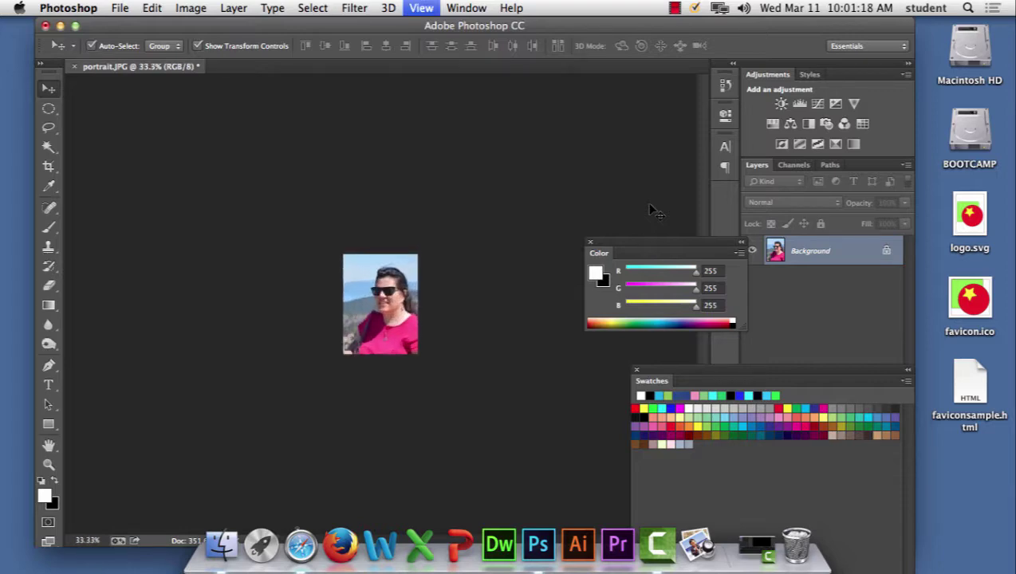
key(super+equal)
key(super+equal)
key(super+equal)
key(super+equal)
key(super+minus)
key(super+minus)
key(super+minus)
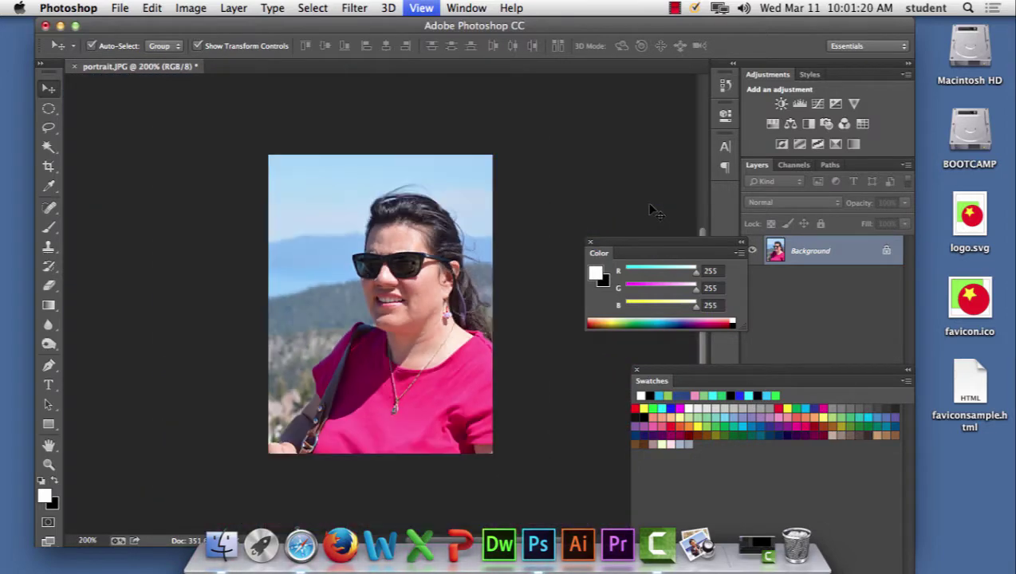
key(super+minus)
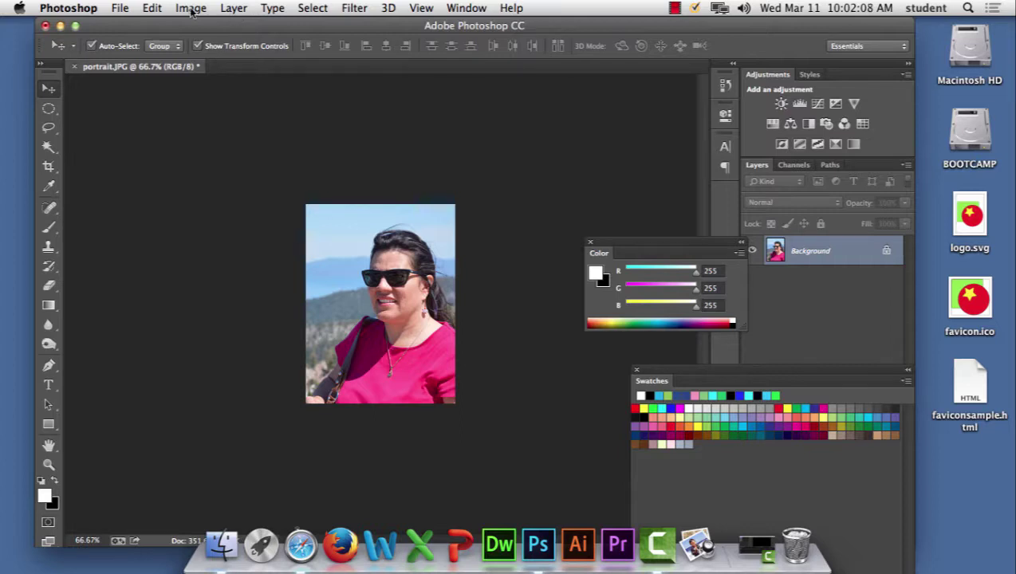
- Open Save for Web for the cropped portrait and set the output format to GIF
click(123, 10)
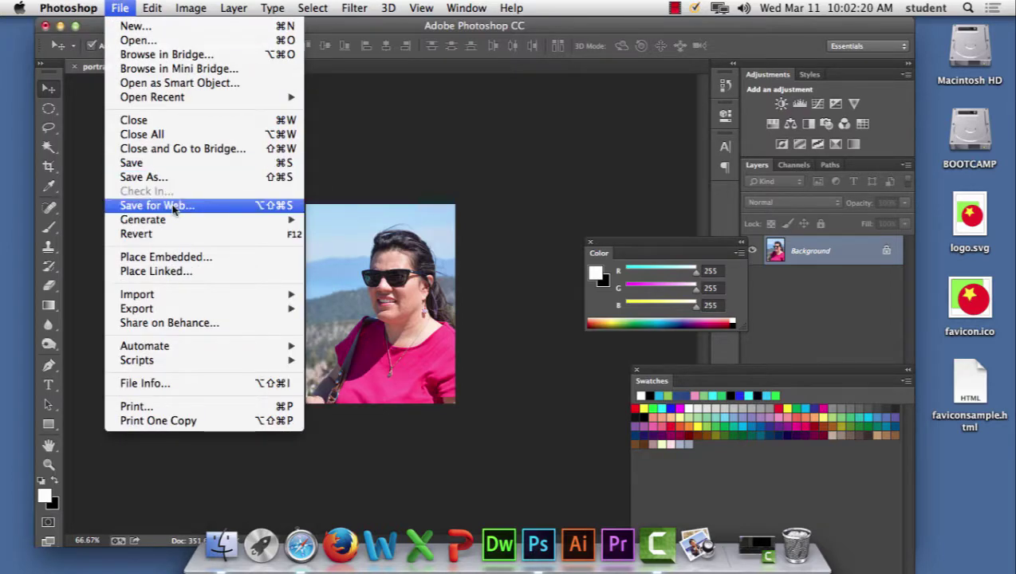
click(173, 207)
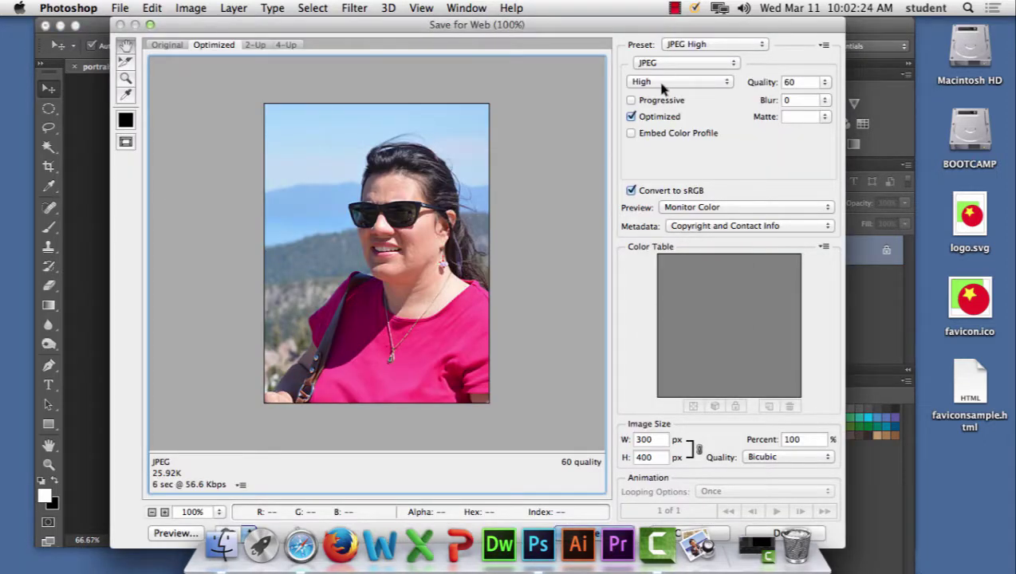
click(674, 63)
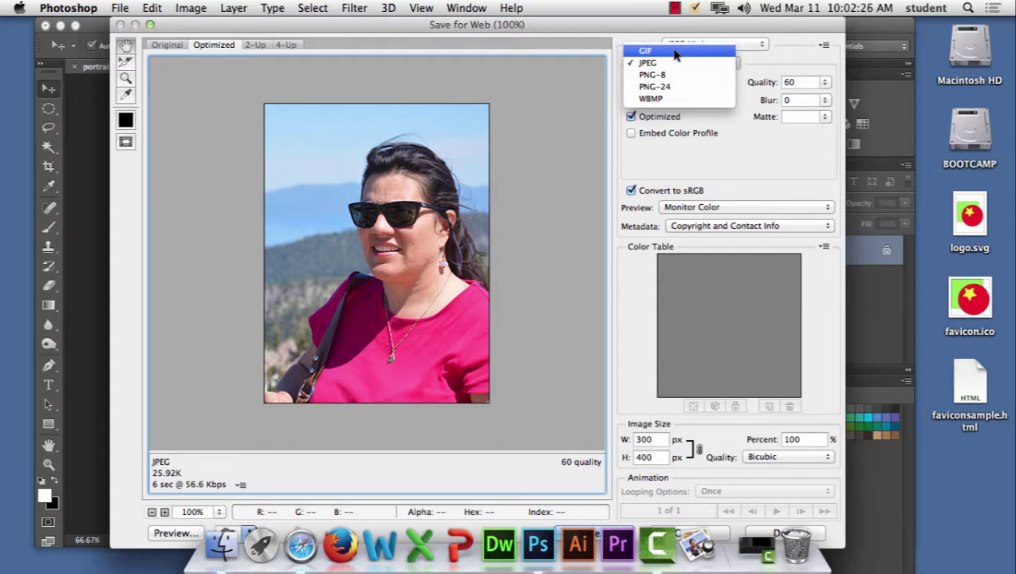
click(674, 51)
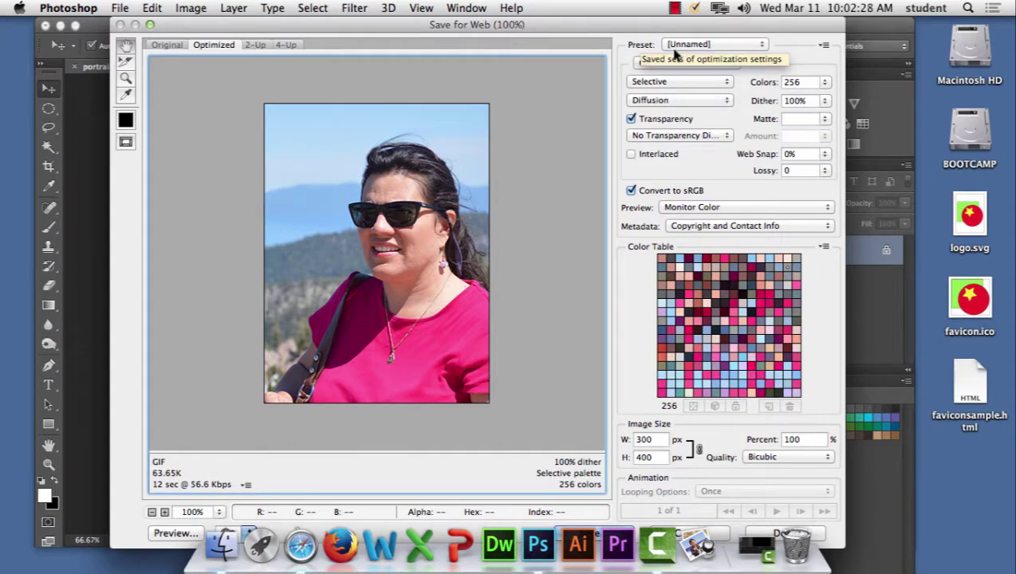
- Reduce the GIF to 32 colors and compare the preview quality close up and at 100%
key(super+equal)
key(super+equal)
key(super+equal)
key(super+equal)
key(super+equal)
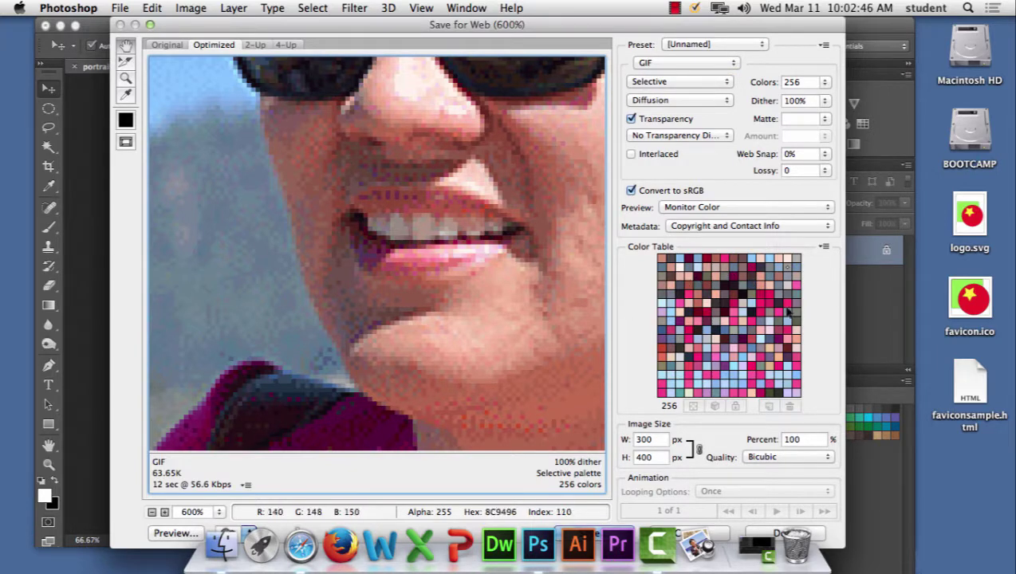
click(825, 81)
click(854, 155)
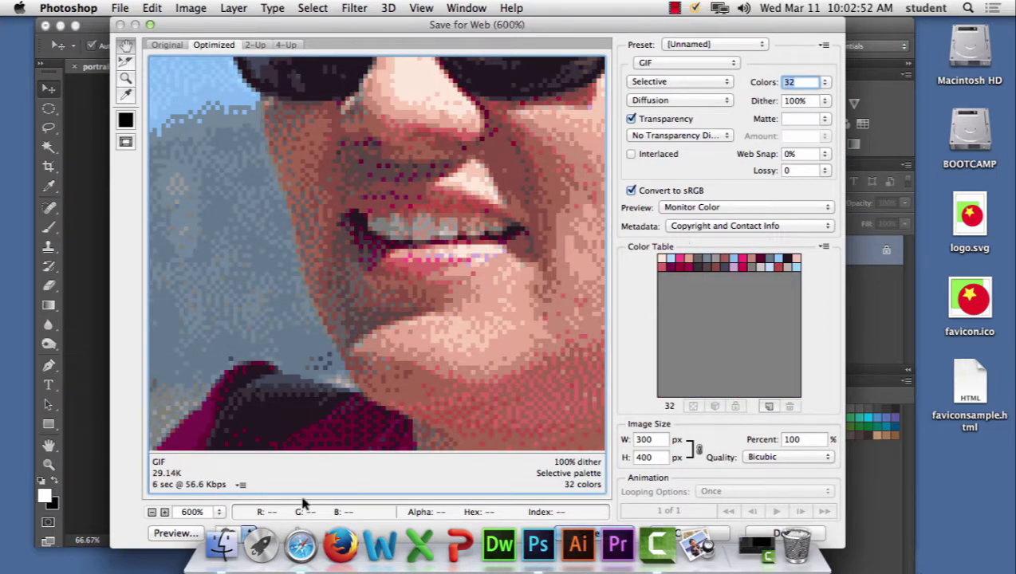
key(super+minus)
key(super+minus)
key(super+minus)
key(super+minus)
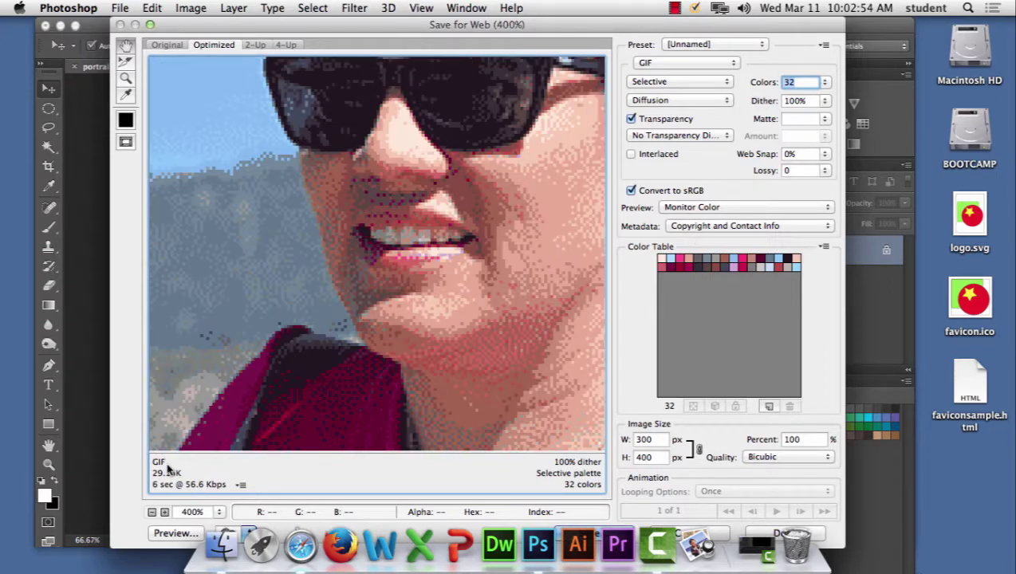
key(super+plus)
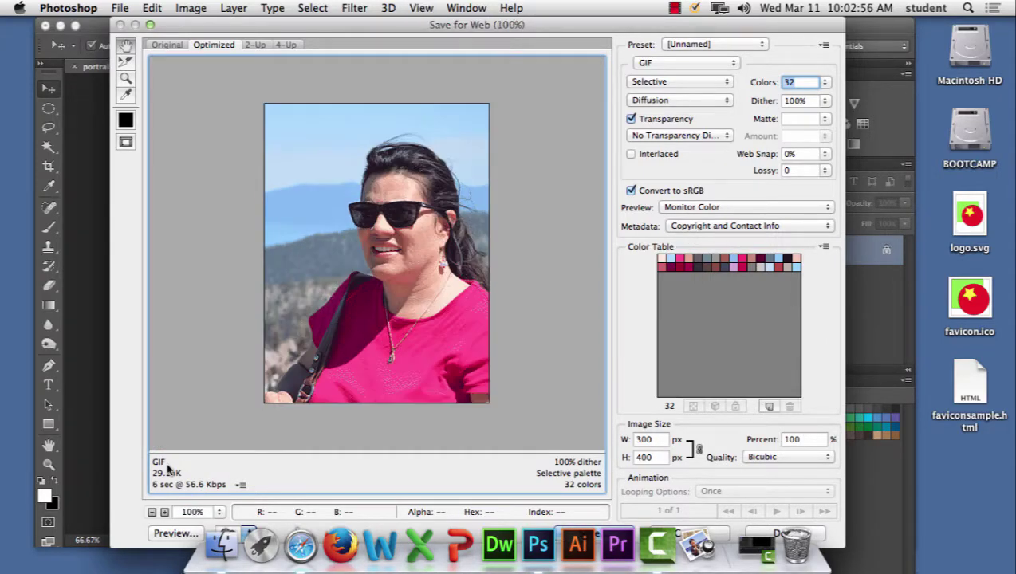
- Inspect the 32-color GIF preview at 200% and again at 100%, and change the output format to JPEG
key(super+plus)
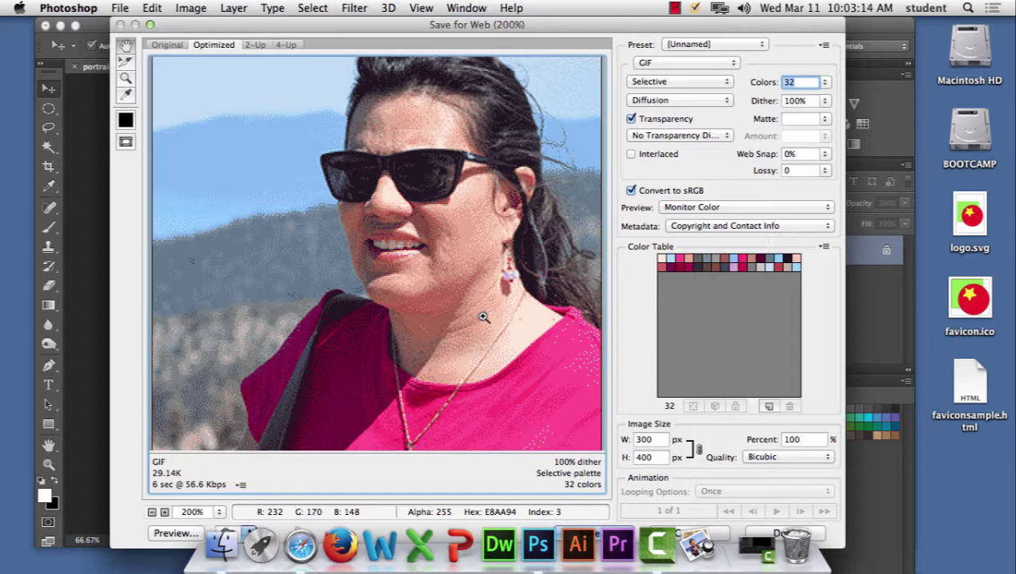
key(super+minus)
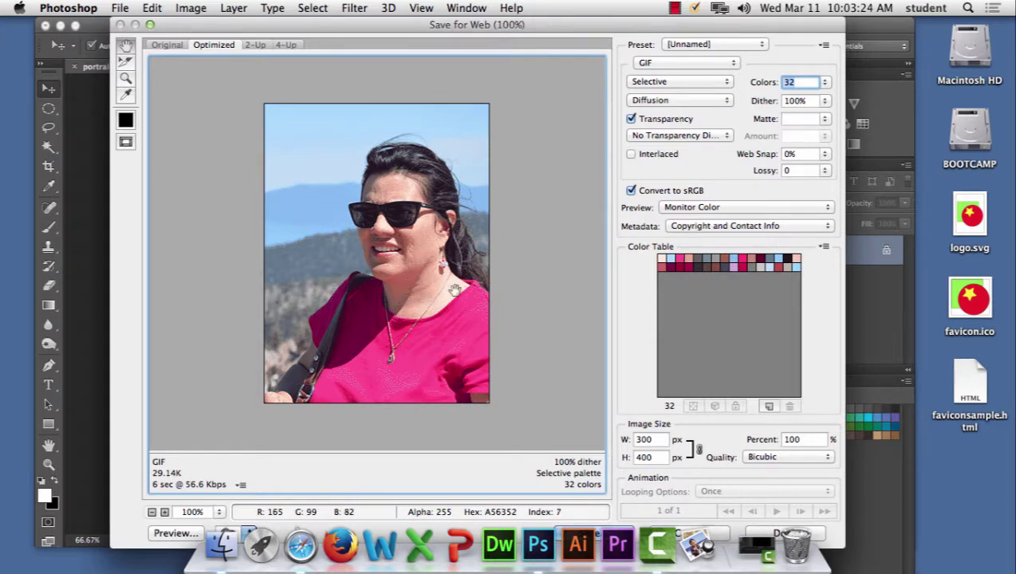
click(704, 64)
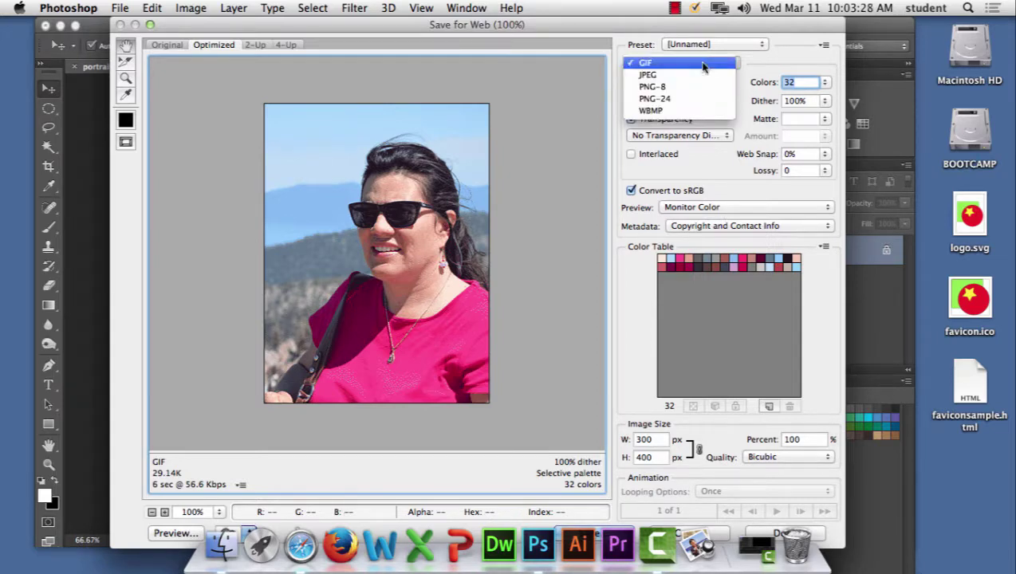
click(704, 76)
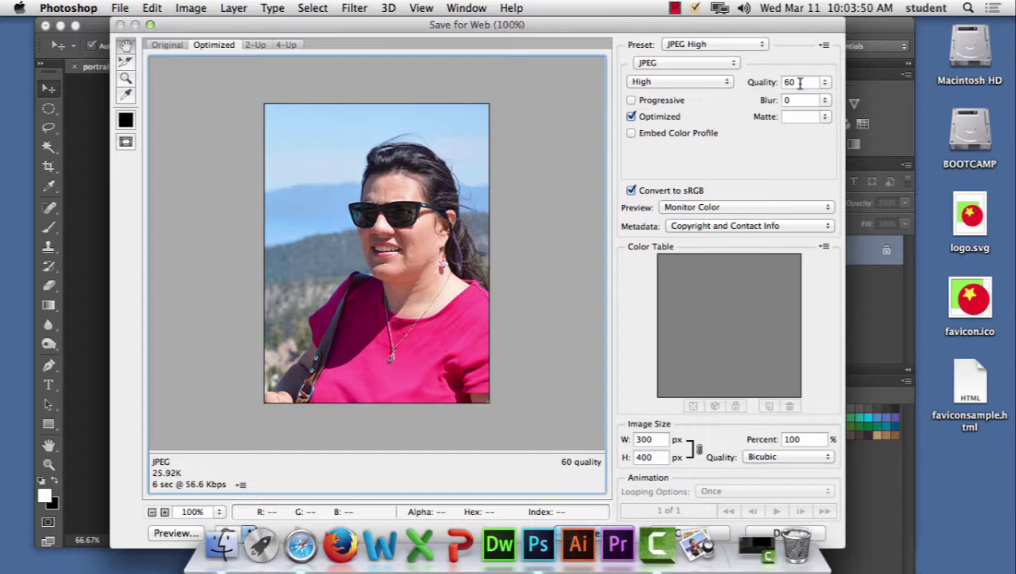
- Examine the JPEG preview quality around the woman's mouth and cheek at up to 600% magnification
key(super+plus)
key(super+plus)
key(super+plus)
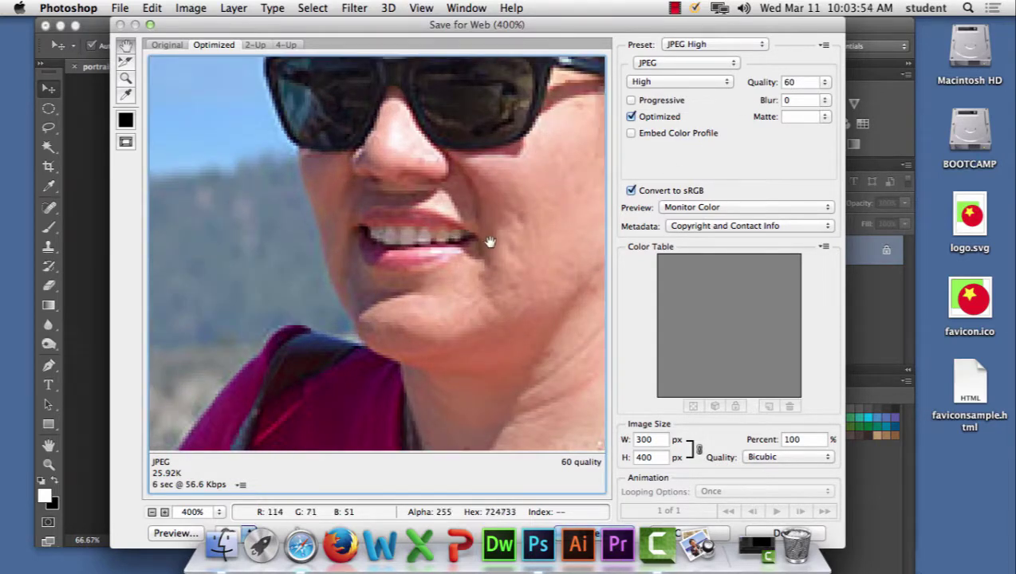
super+click(535, 260)
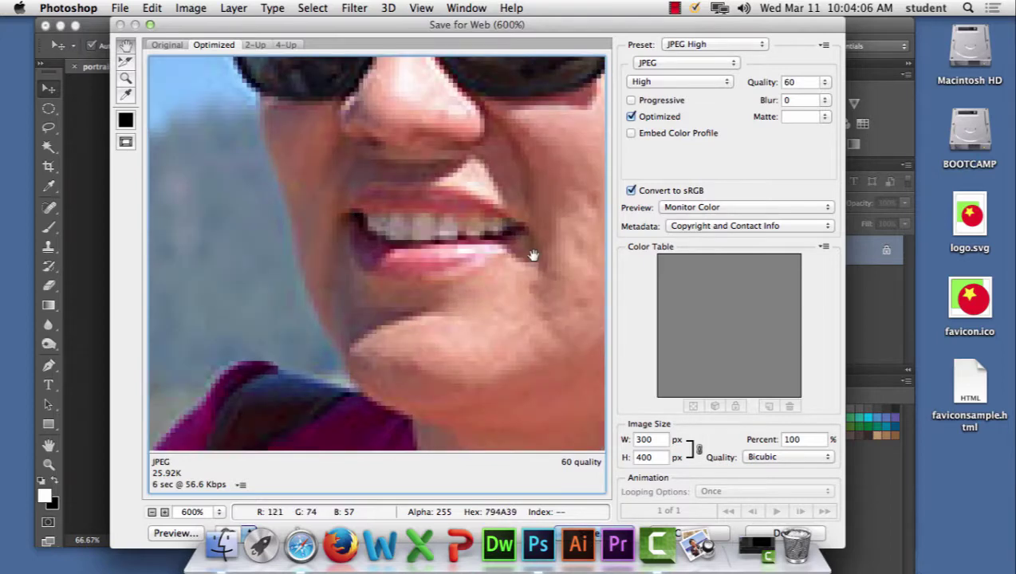
super+click(547, 225)
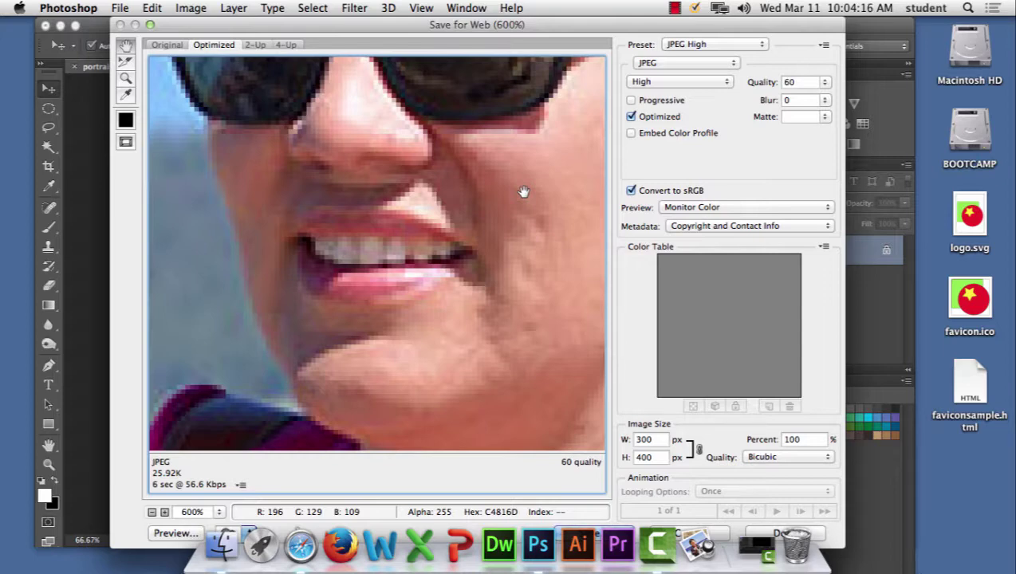
- Try a JPEG quality of 90 before settling on 69, and embed the color profile in the output
click(826, 82)
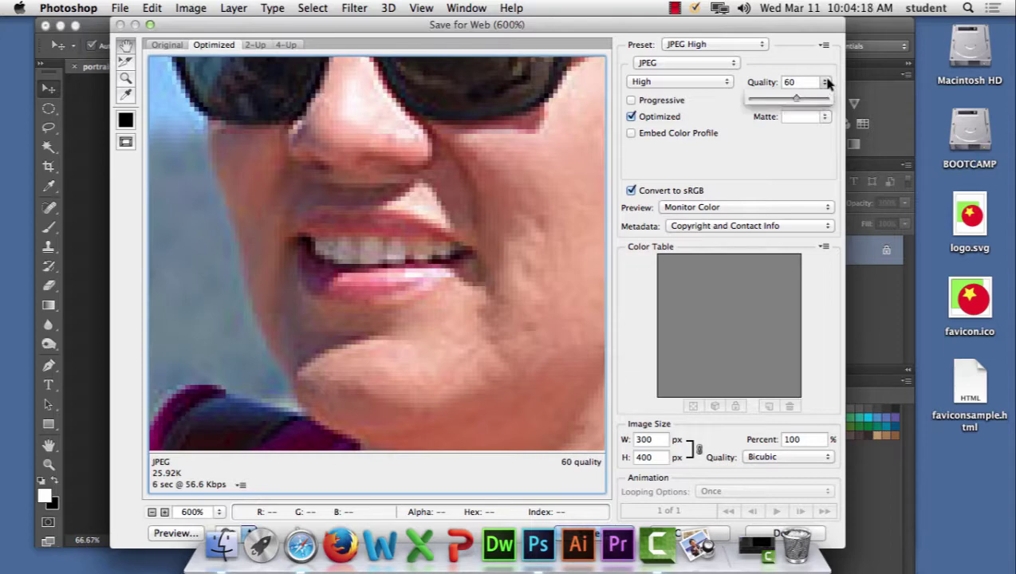
drag(796, 99, 820, 101)
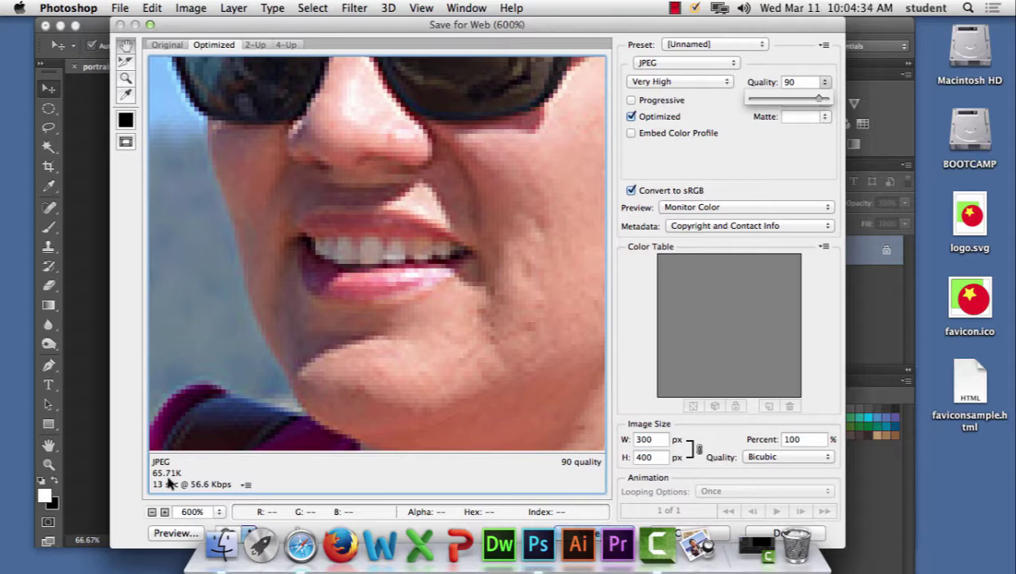
drag(820, 99, 801, 101)
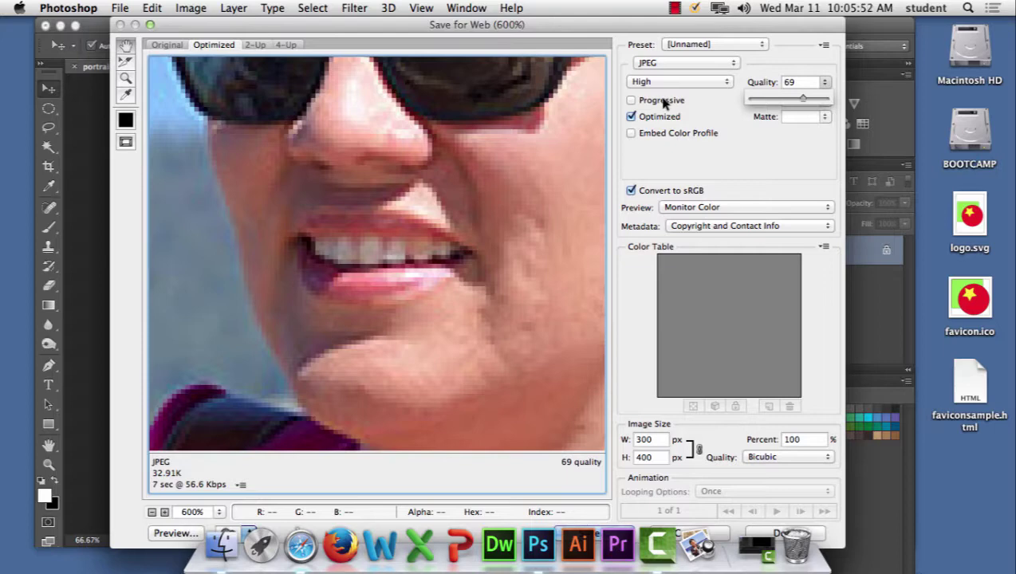
click(632, 133)
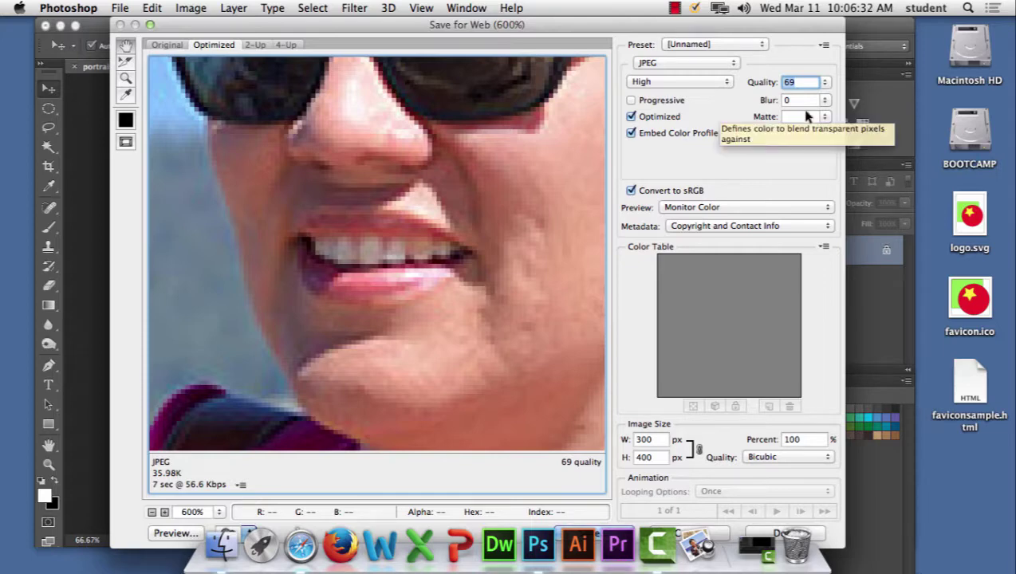
- Preview the portrait as PNG-8 and PNG-24 for comparison, and return the output format to JPEG
click(685, 62)
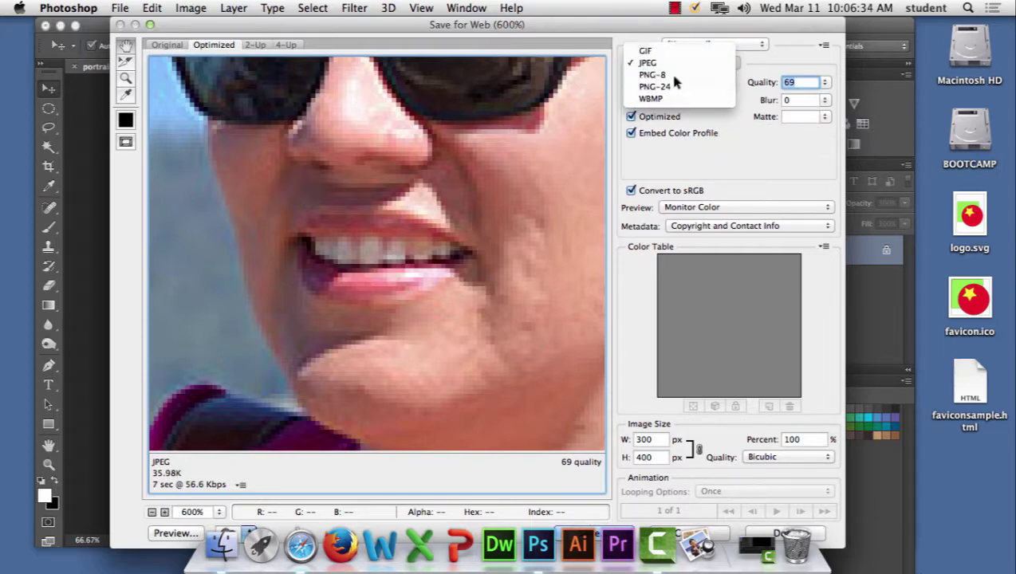
click(675, 75)
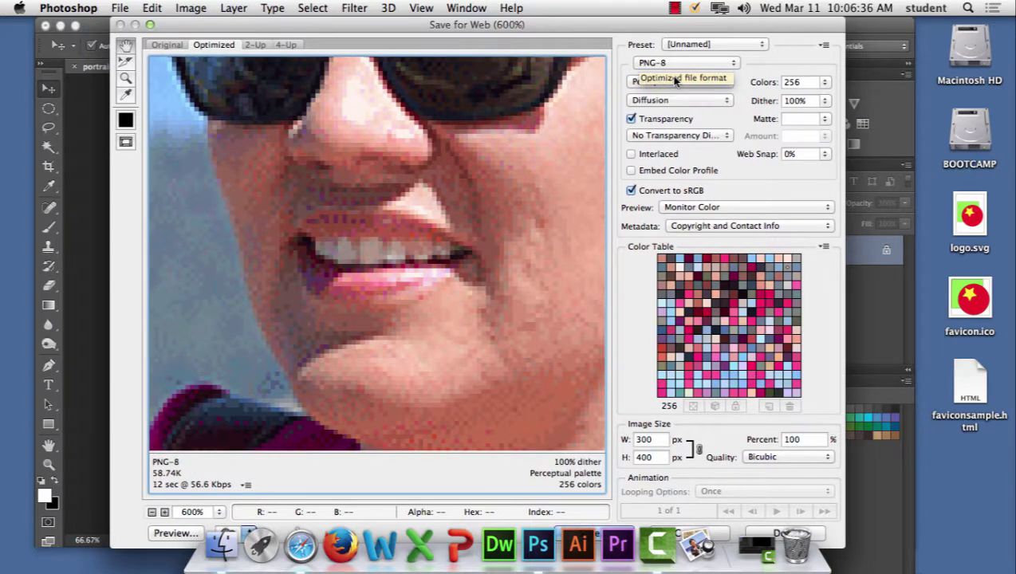
click(682, 63)
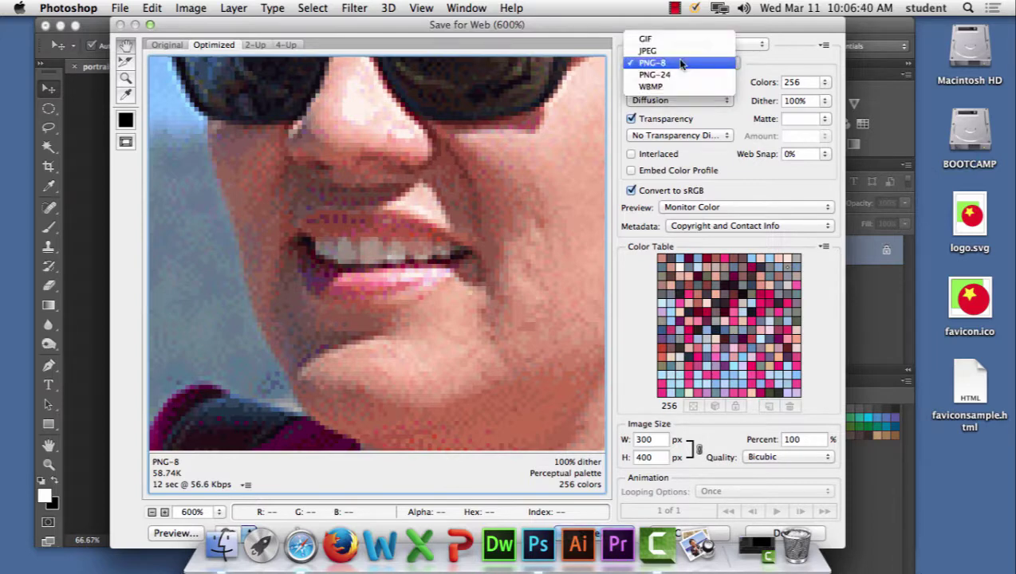
click(684, 73)
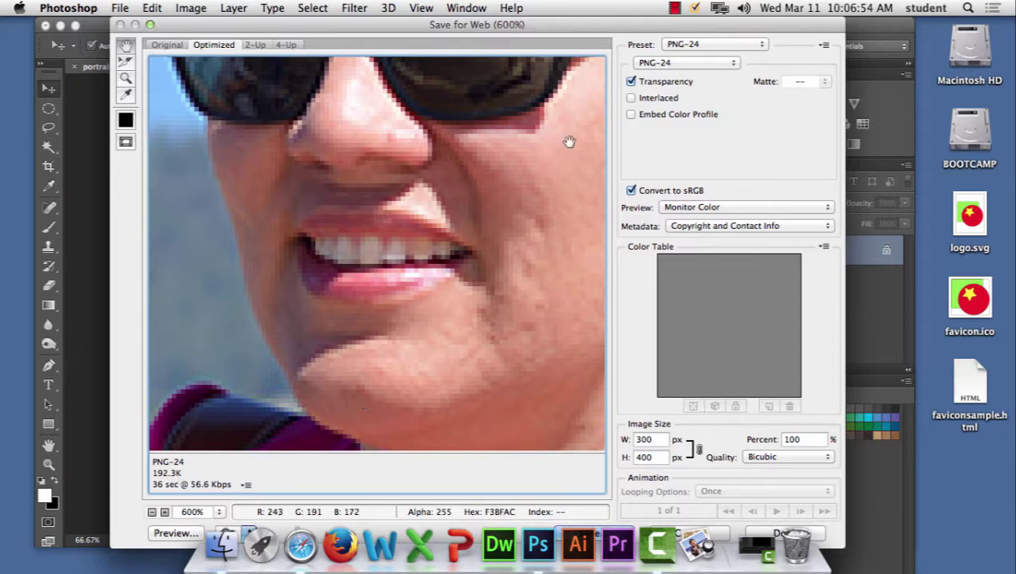
click(681, 64)
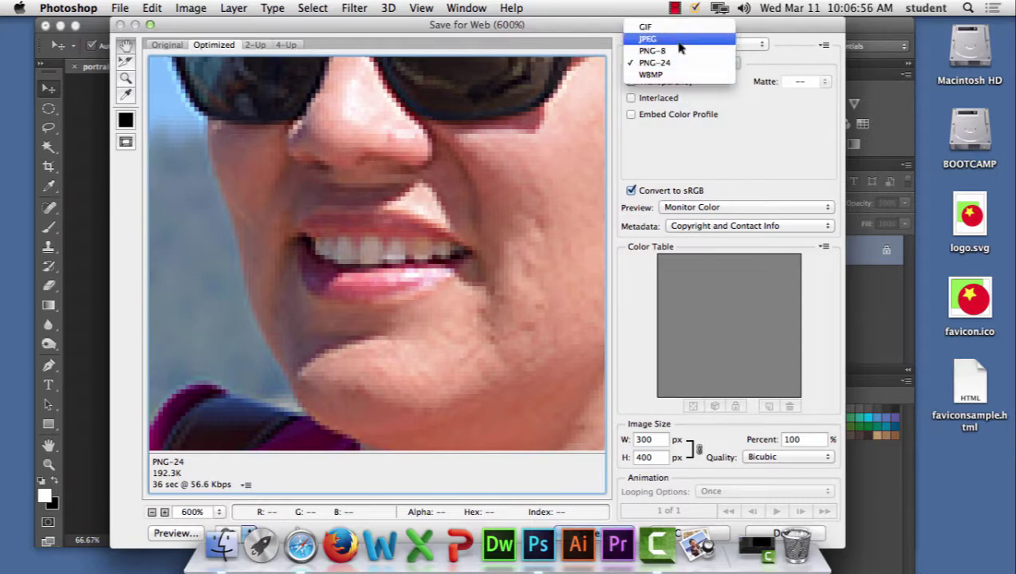
click(680, 38)
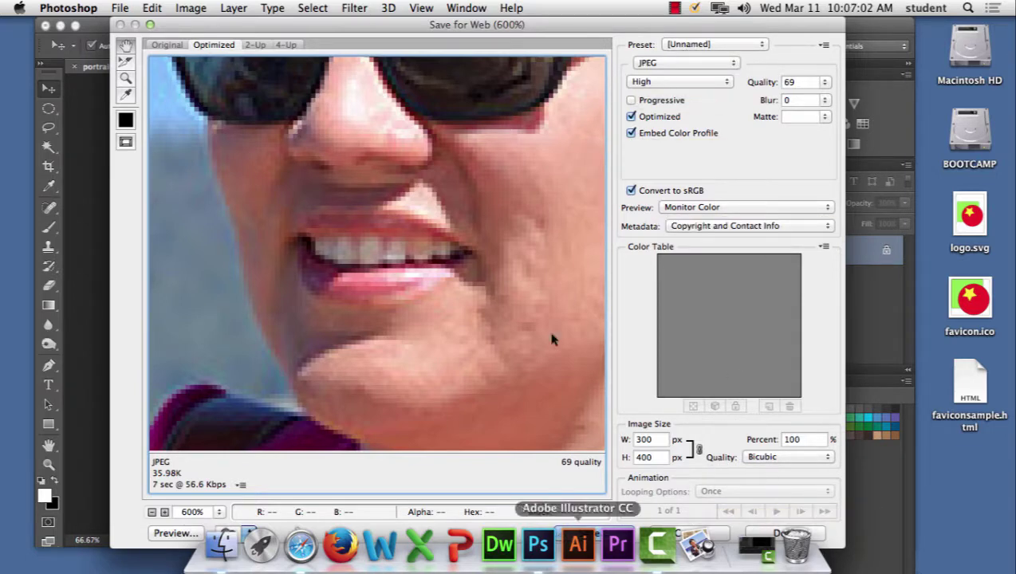
- Hide the Dock and save the optimized JPEG as portrait_cropped.jpg in the start_ceramics2 folder
click(20, 7)
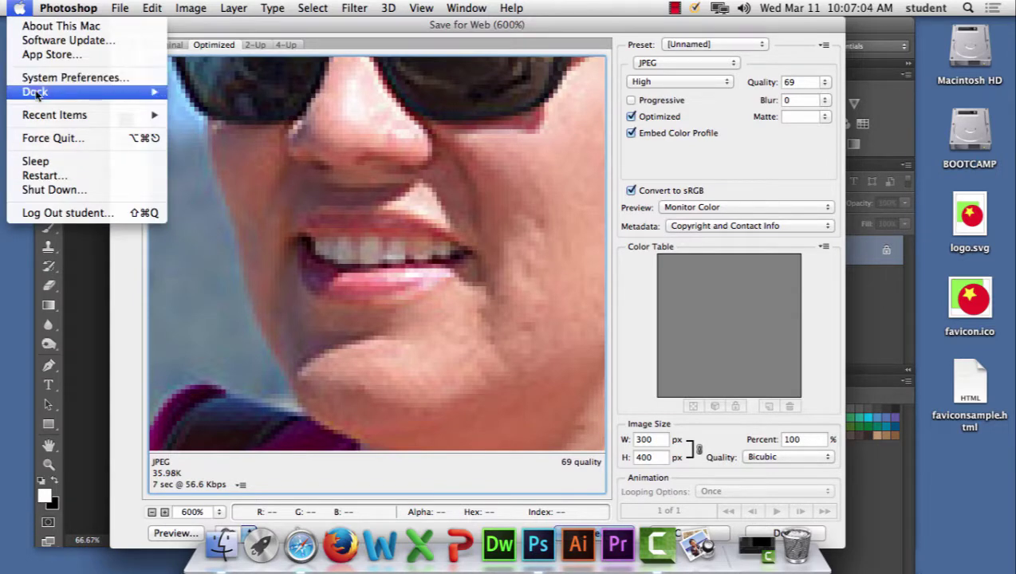
mouse_move(119, 92)
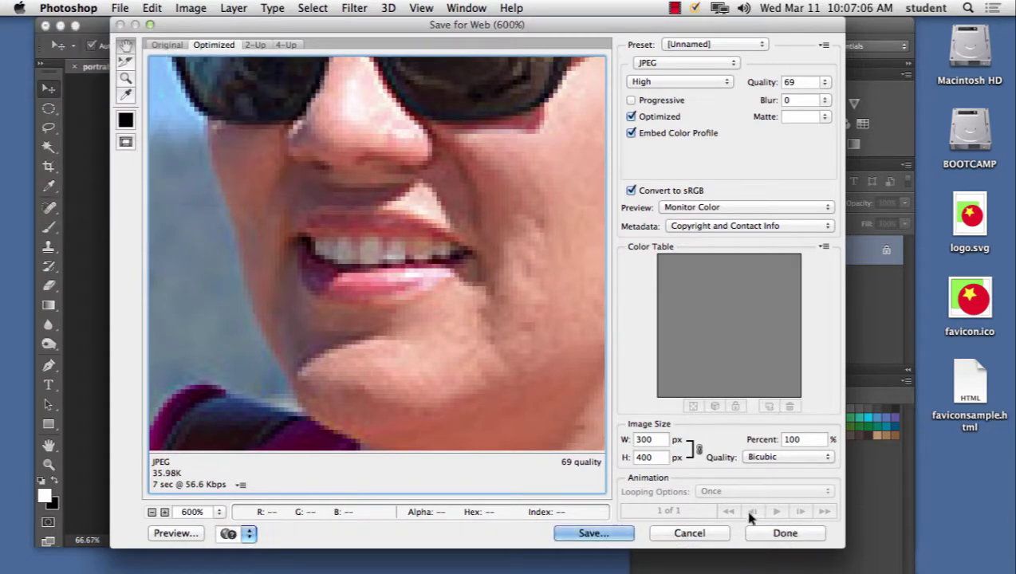
click(613, 533)
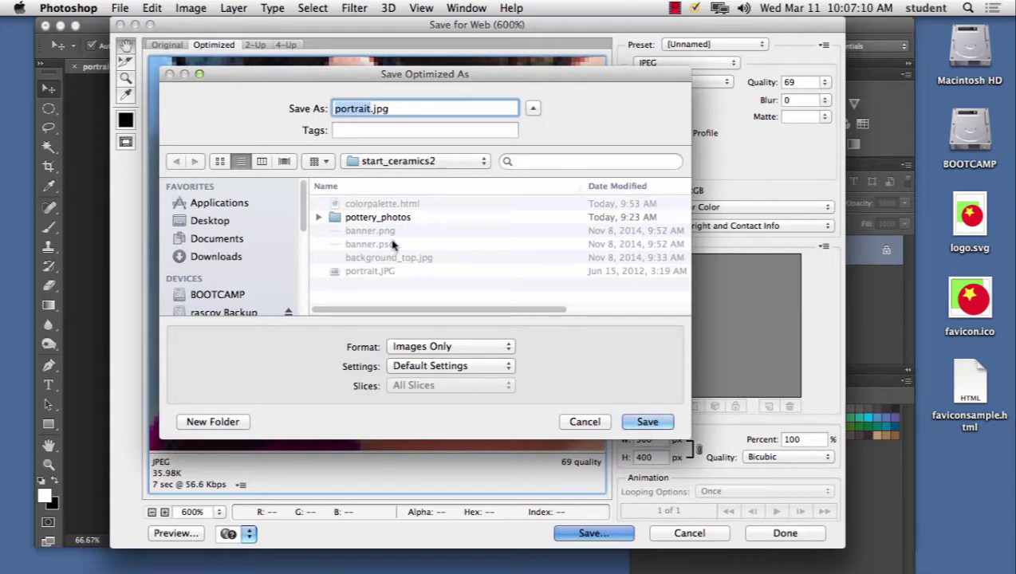
click(371, 109)
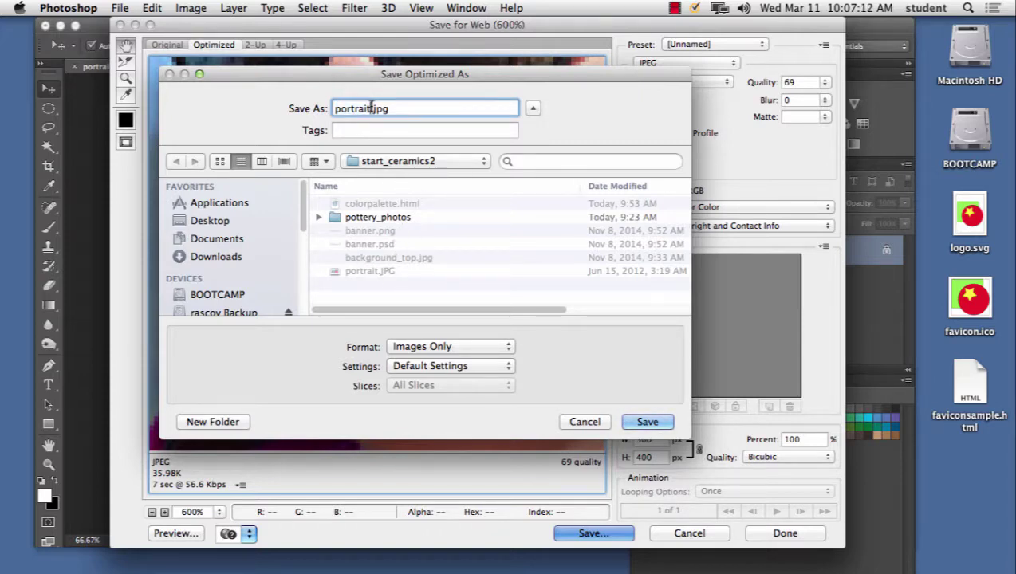
text(_cropped)
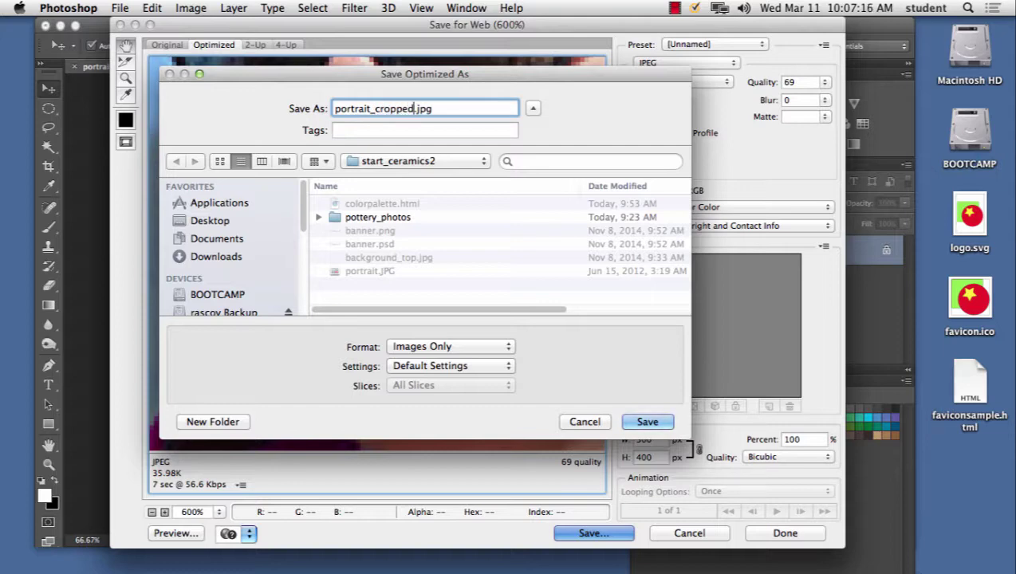
click(648, 422)
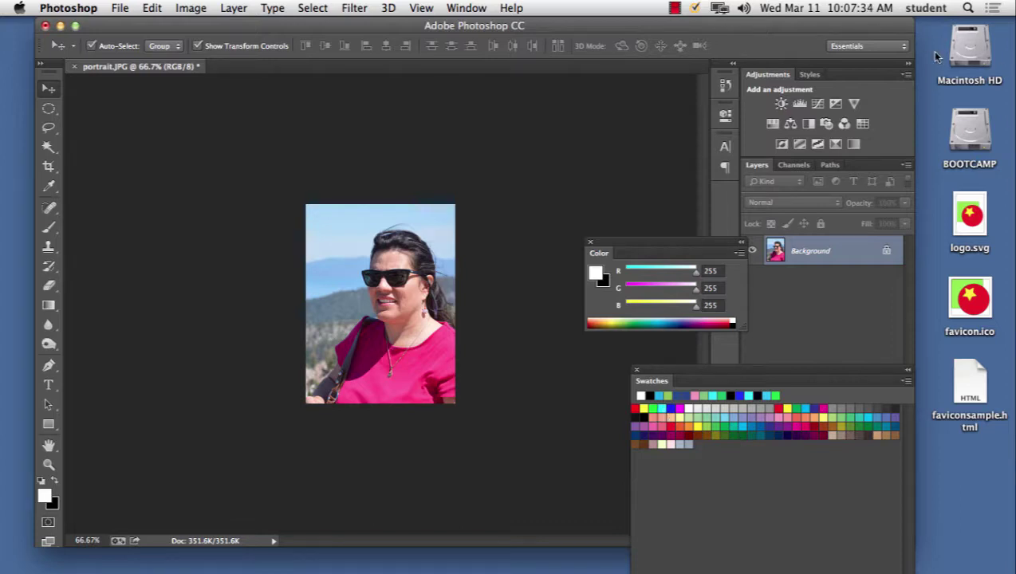
- Hide Photoshop, then move the start_ceramics2 folder higher on the desktop and open it in Finder
click(69, 8)
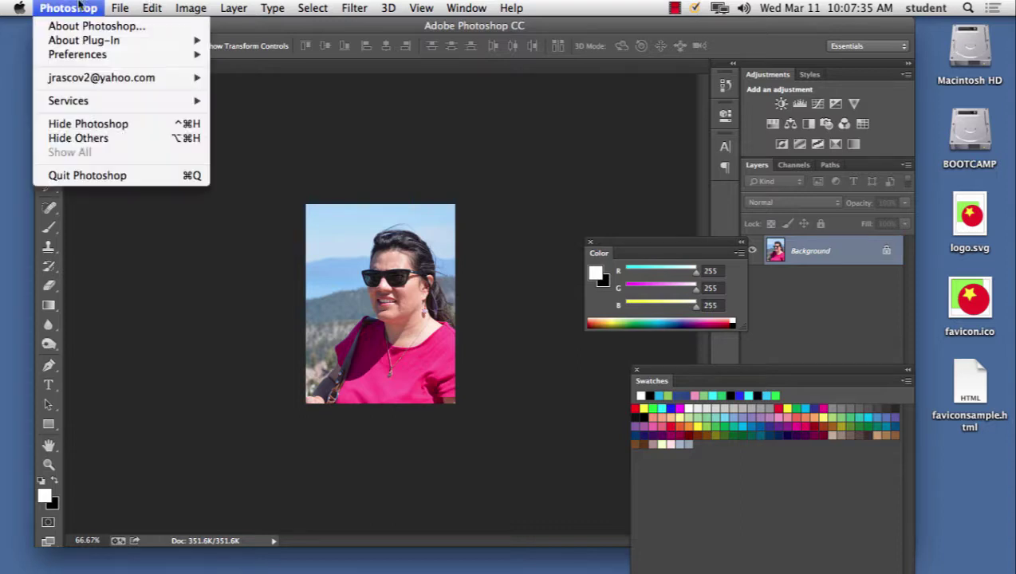
click(57, 124)
click(812, 417)
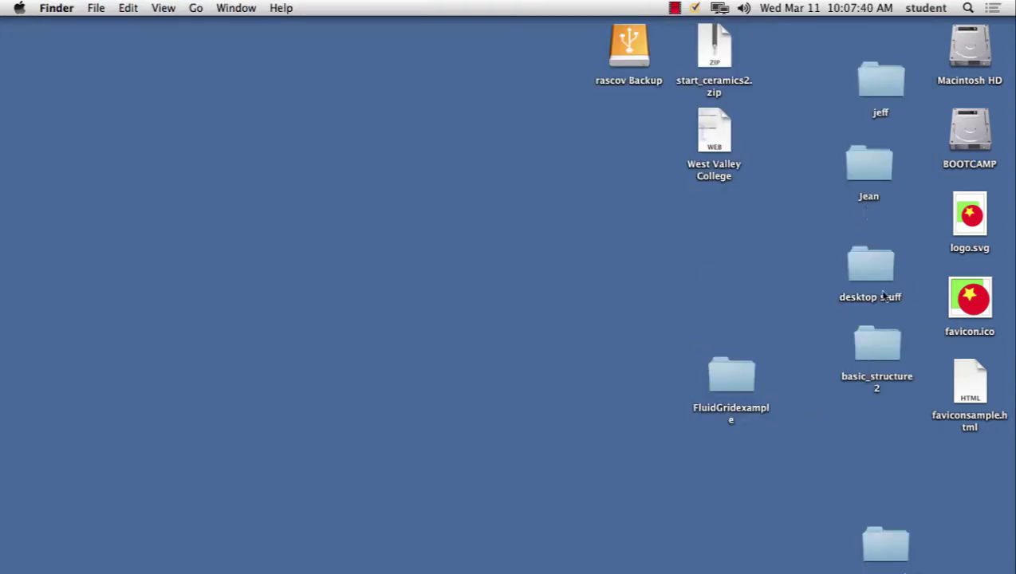
drag(886, 542, 757, 272)
double_click(757, 272)
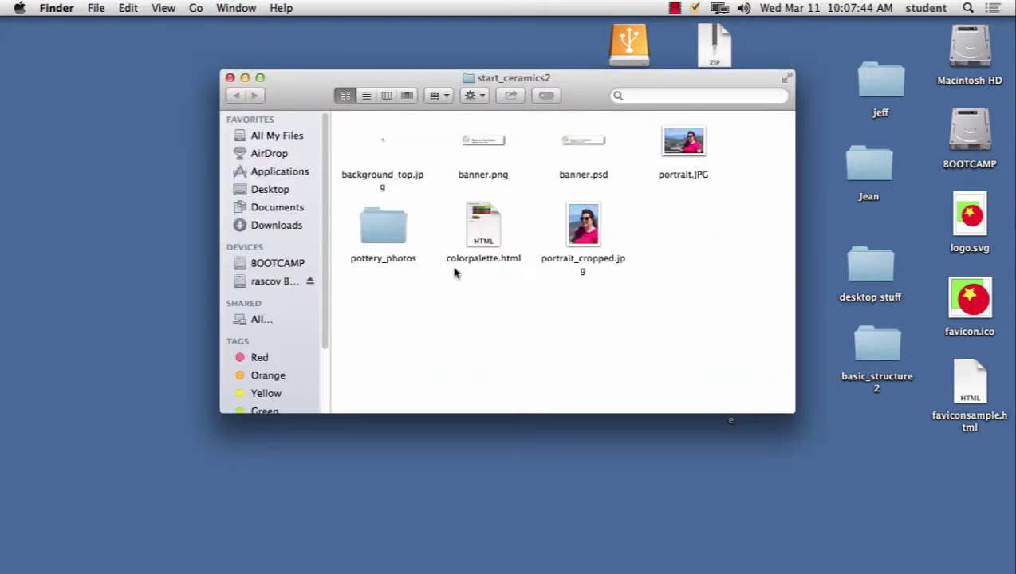
- Open colorpalette.html in Safari, examine the site's primary and secondary colors, and quit Safari
double_click(477, 210)
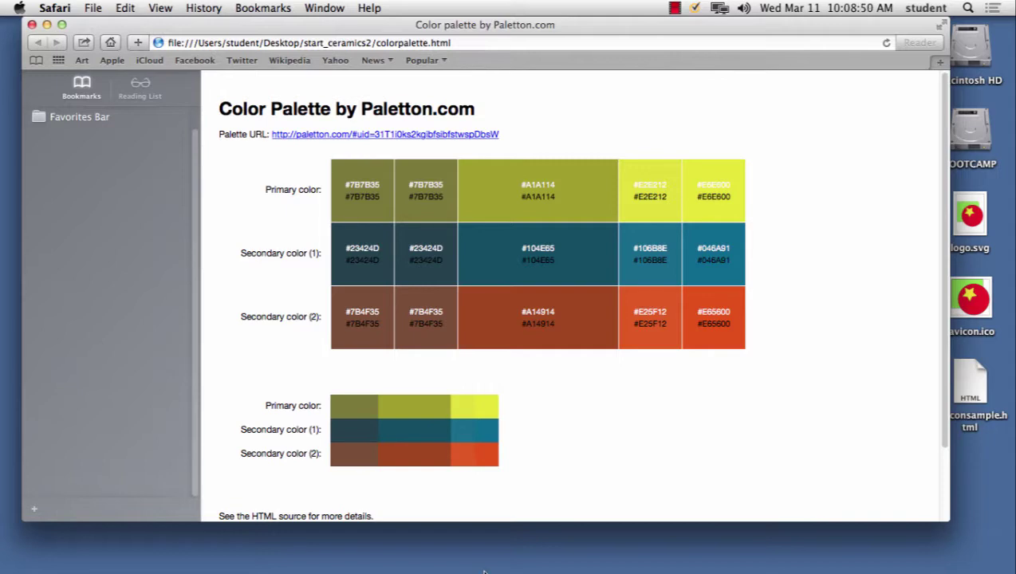
click(55, 8)
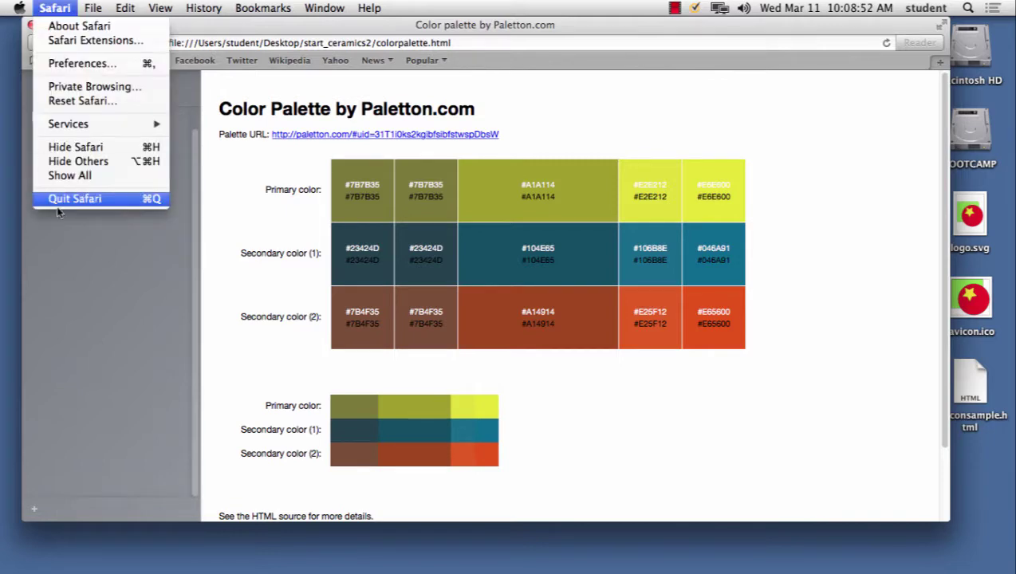
click(51, 197)
- Switch back to Photoshop and convert the cropped portrait to Grayscale mode, discarding its color information
mouse_move(534, 570)
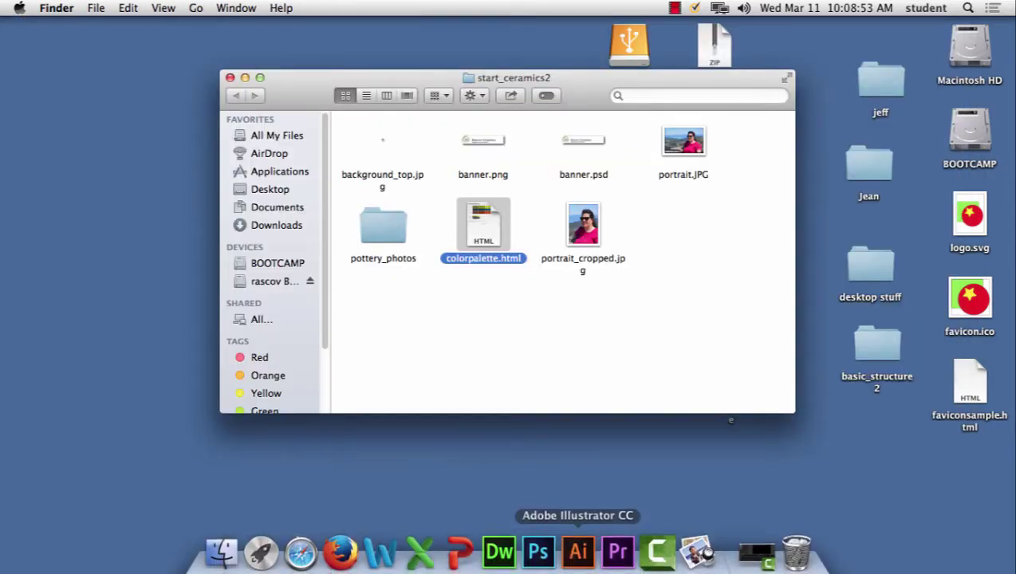
click(539, 546)
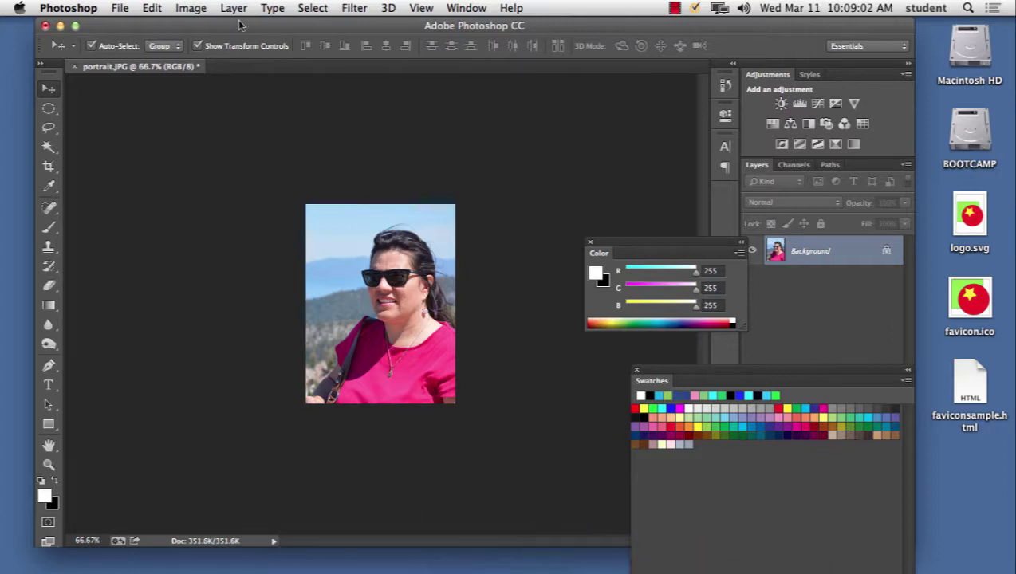
click(195, 8)
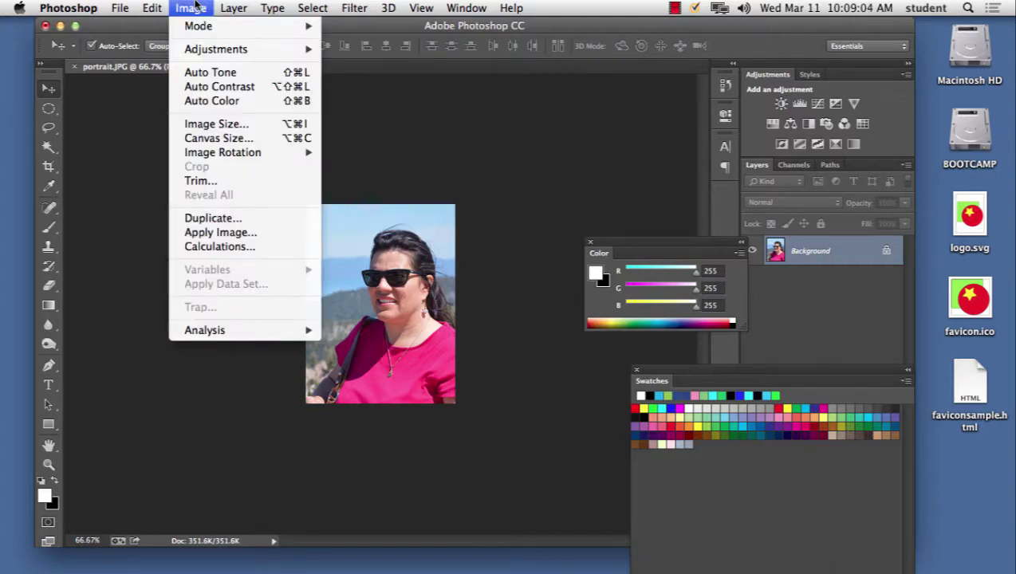
mouse_move(197, 29)
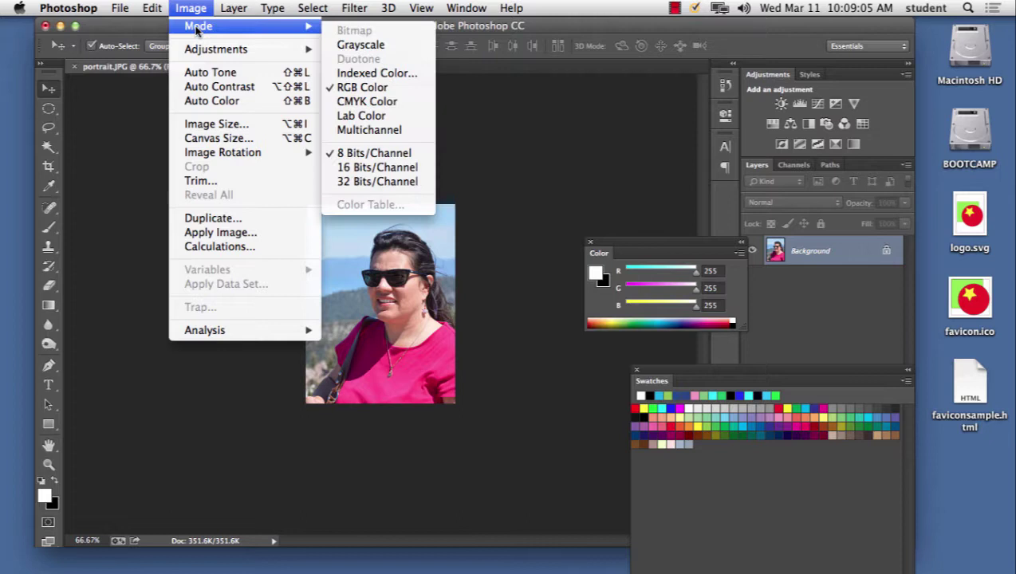
click(366, 49)
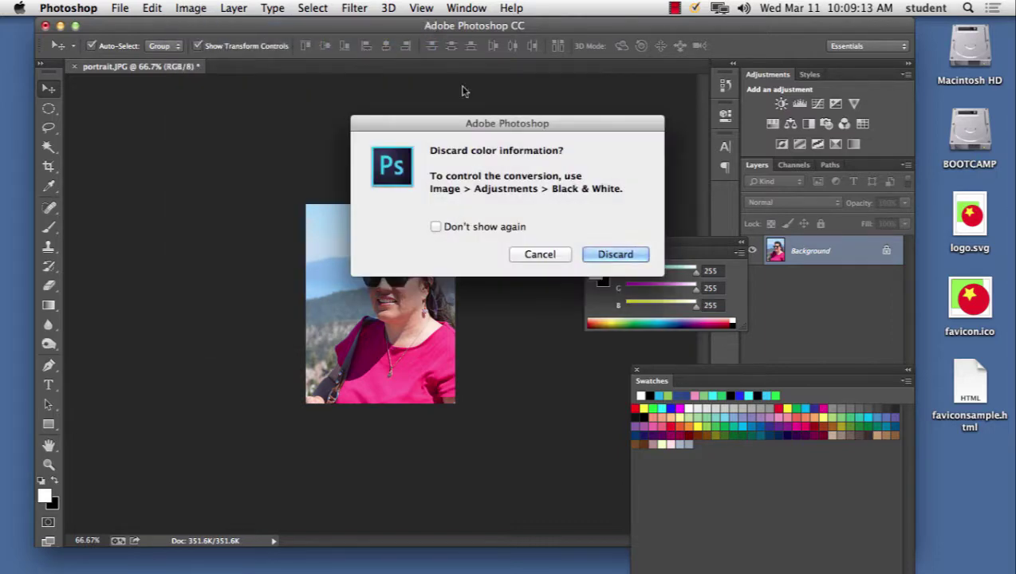
click(606, 254)
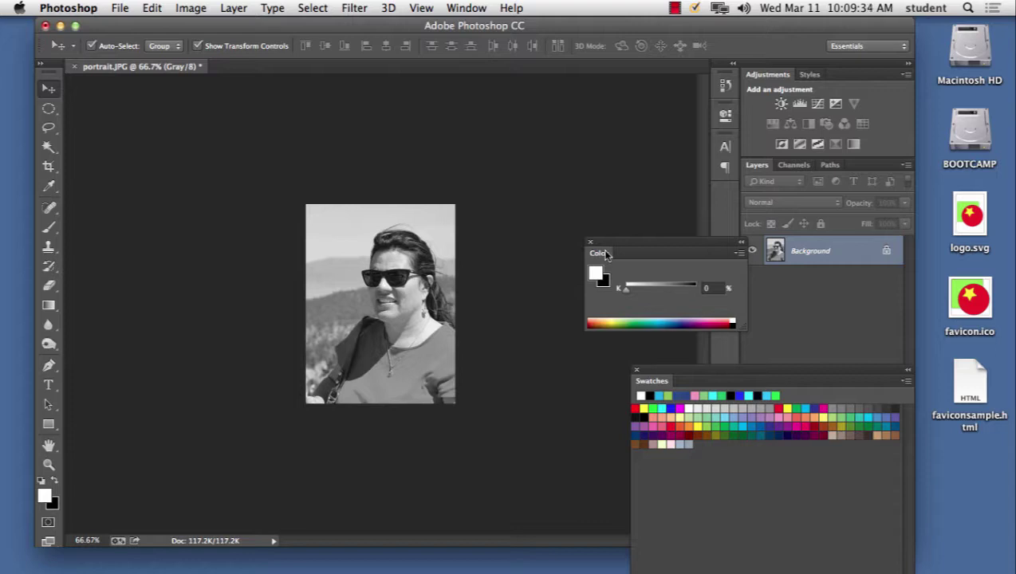
- Start converting the grayscale portrait to Duotone mode, keep the options dialog clear of the image, and set the type to Duotone
click(192, 7)
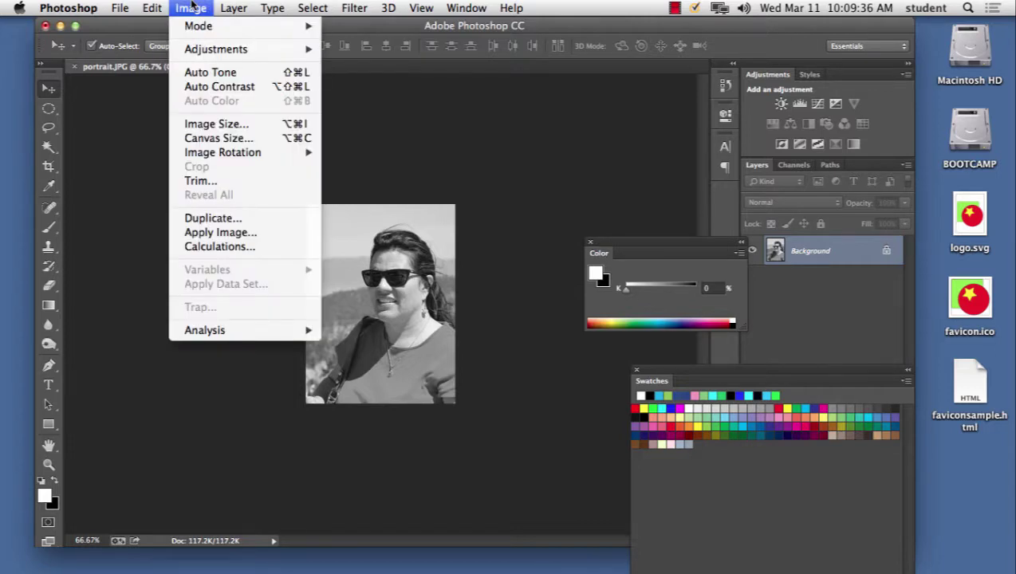
mouse_move(303, 26)
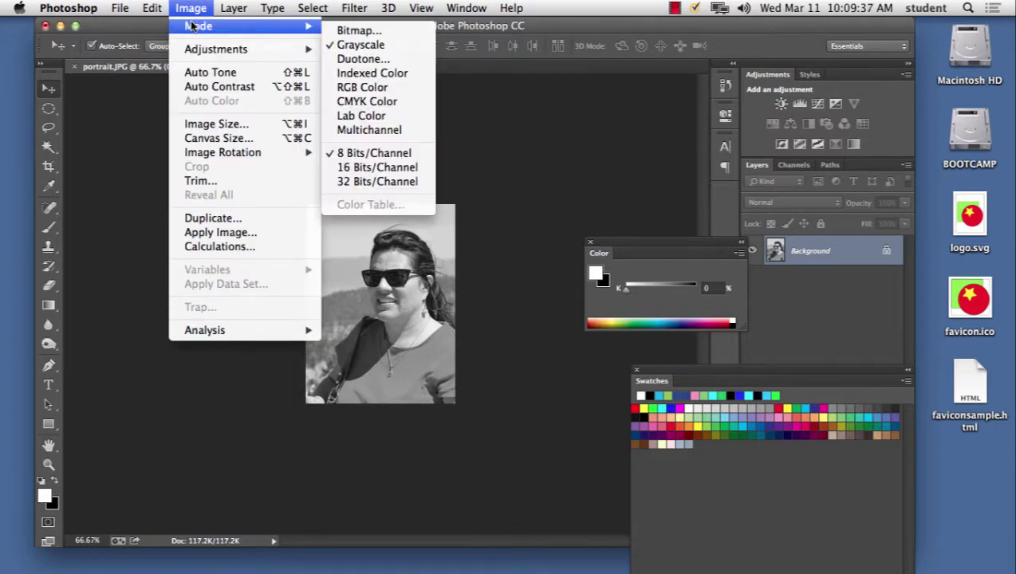
click(357, 64)
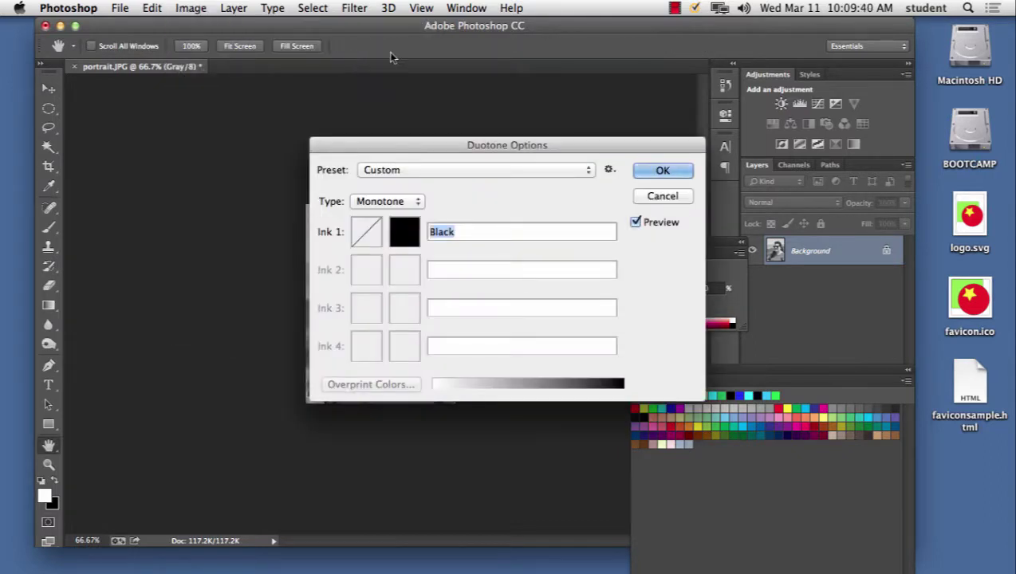
drag(477, 139, 676, 72)
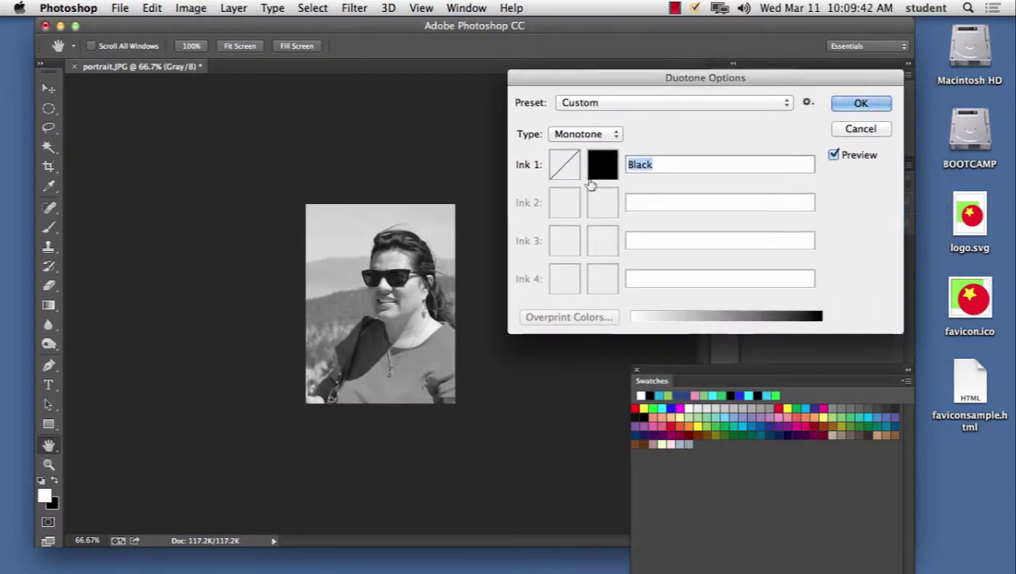
click(590, 135)
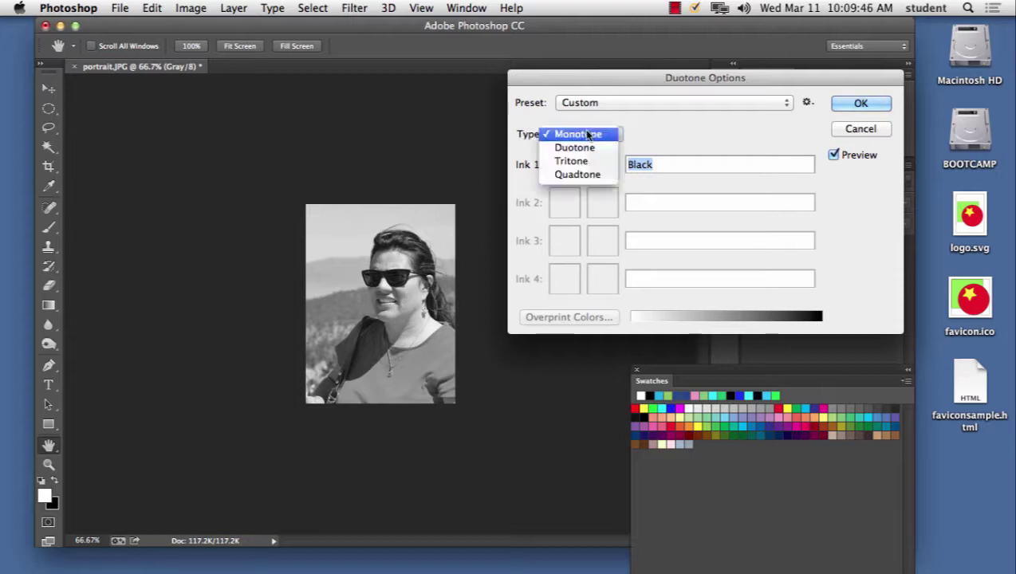
click(589, 150)
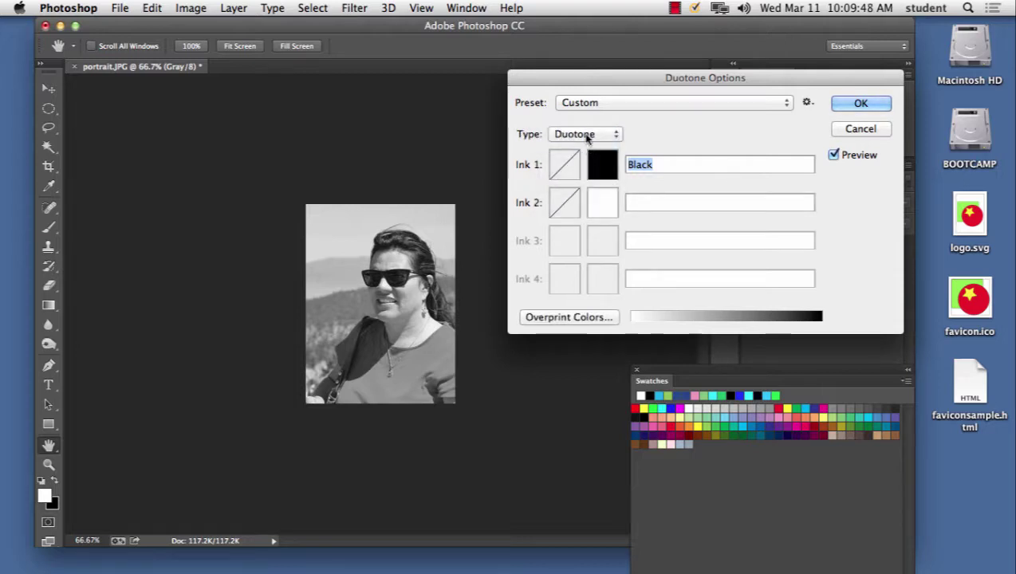
- Set the Ink 2 color of the duotone to hex 106b8e
click(603, 207)
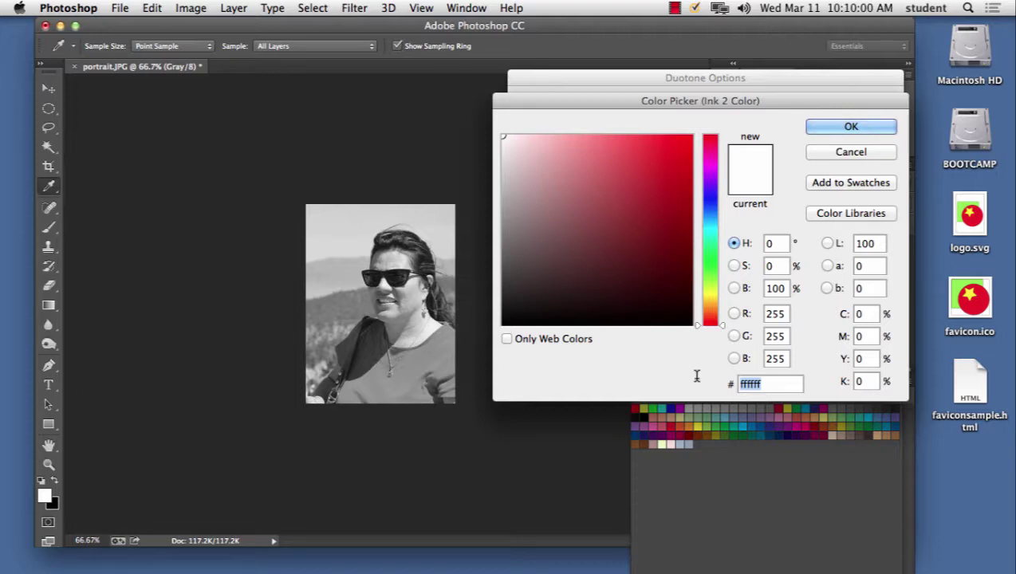
text(106)
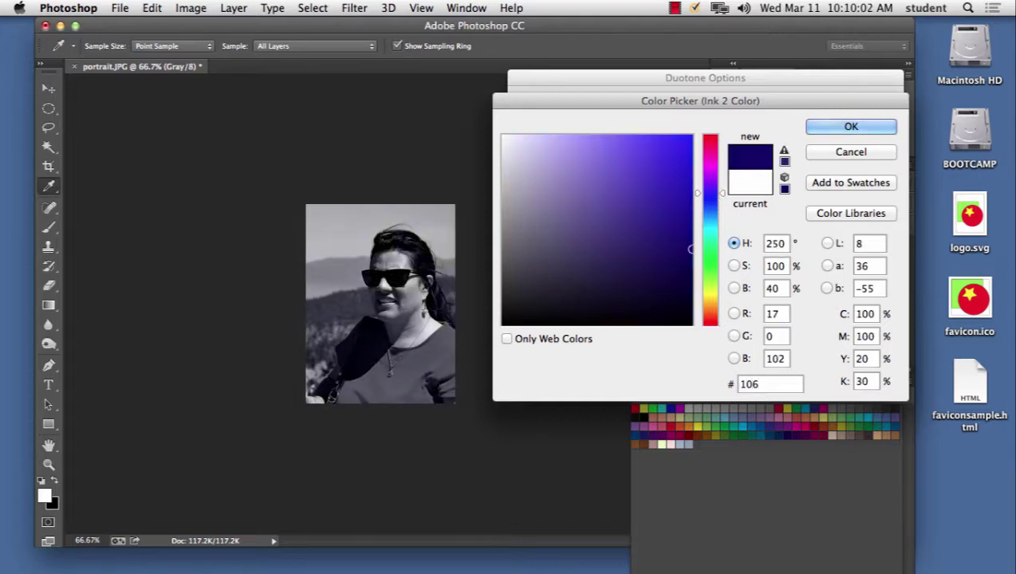
text(b)
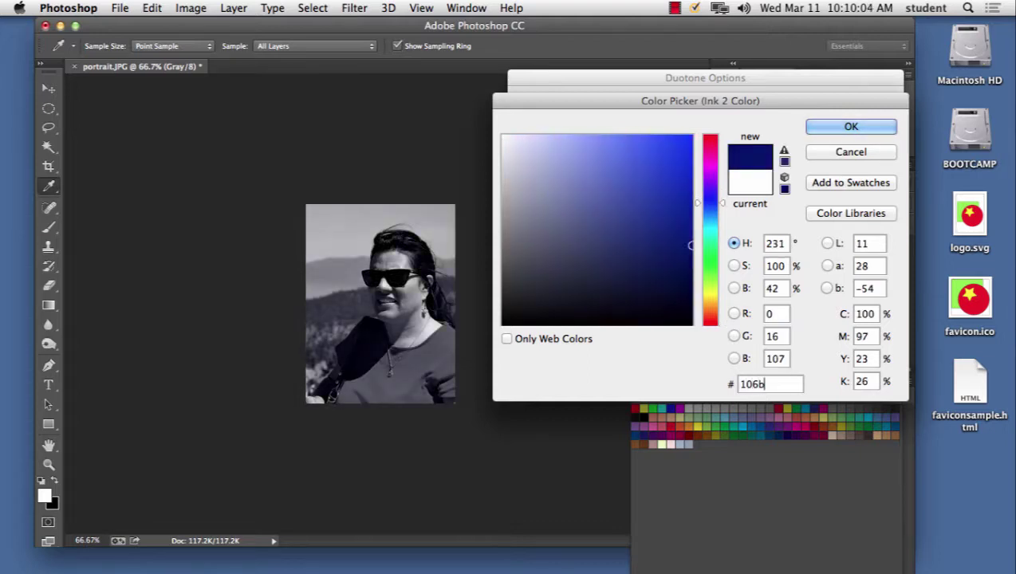
text(8e)
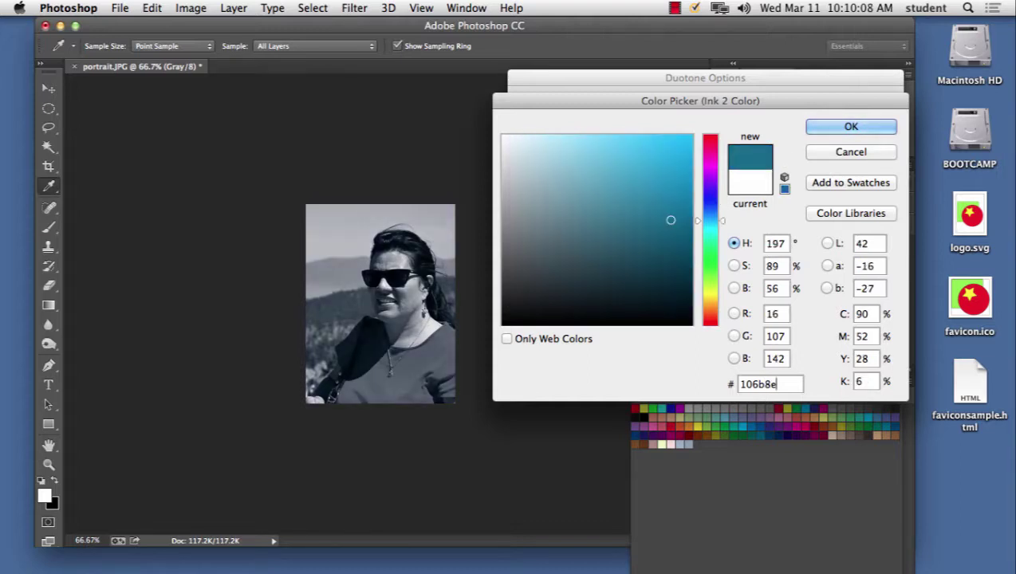
click(839, 131)
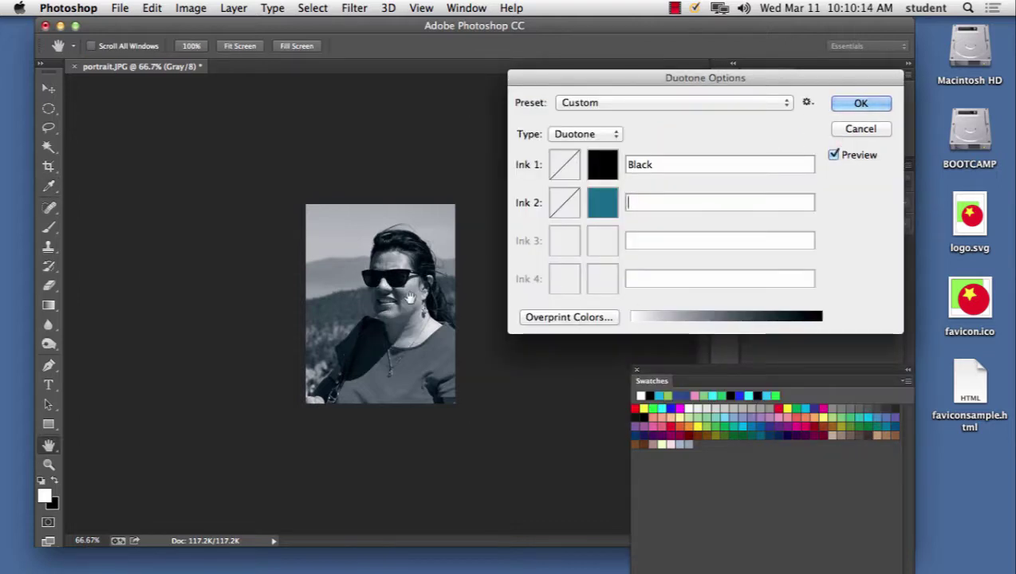
- Reshape the Ink 2 duotone curve to about 43.1% at 50, 69.4% at 70 and 69.4% at 80
click(562, 204)
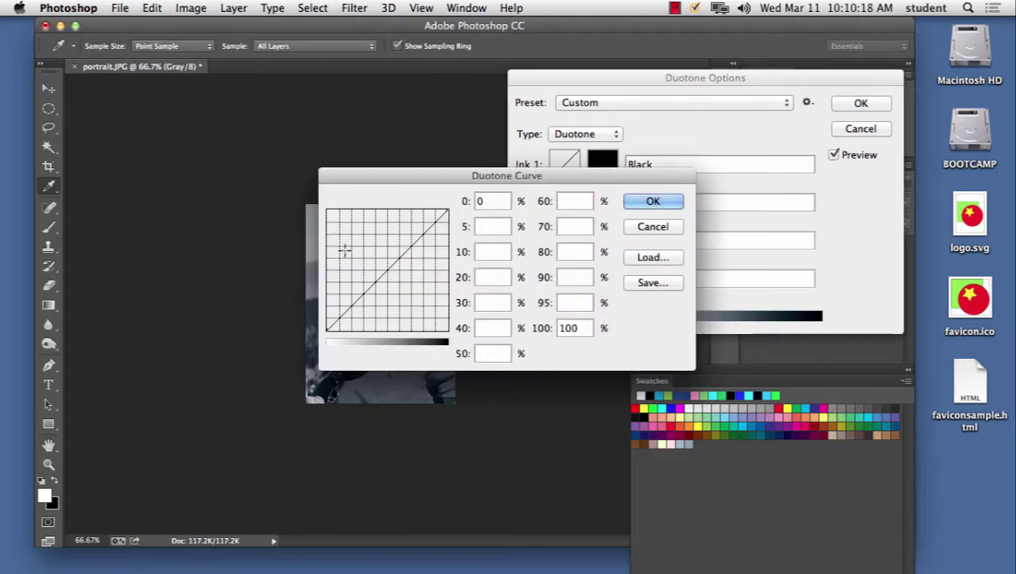
drag(391, 265, 391, 252)
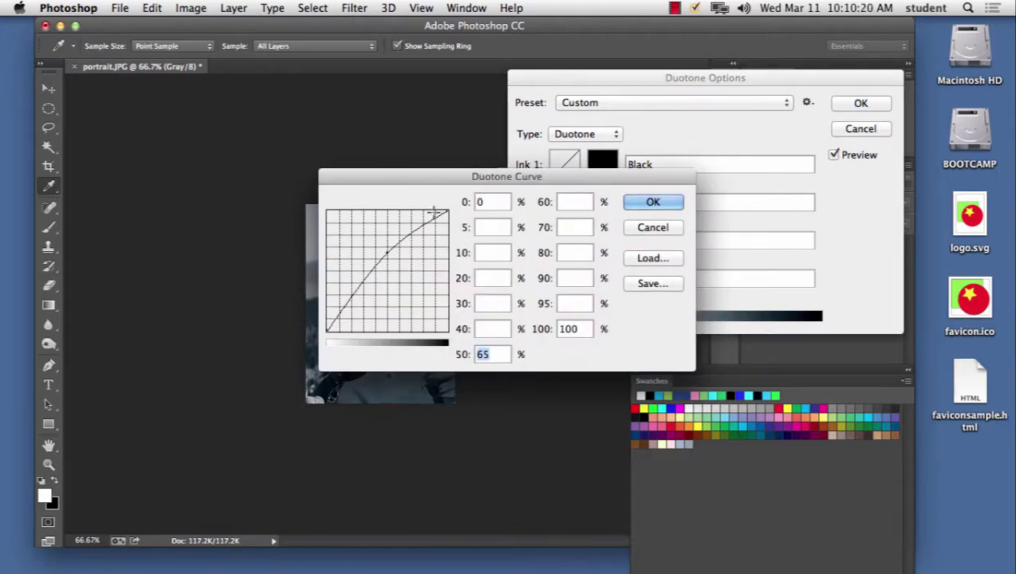
drag(392, 172, 591, 213)
drag(583, 290, 609, 292)
click(619, 316)
drag(585, 330, 571, 307)
drag(579, 307, 580, 326)
drag(610, 291, 610, 281)
drag(586, 323, 583, 316)
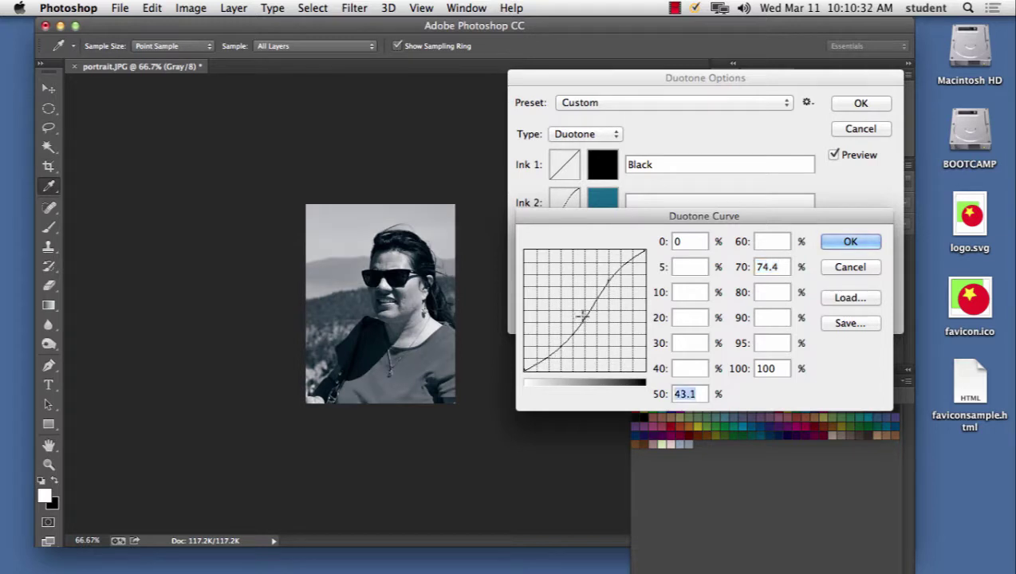
drag(610, 280, 615, 276)
click(615, 275)
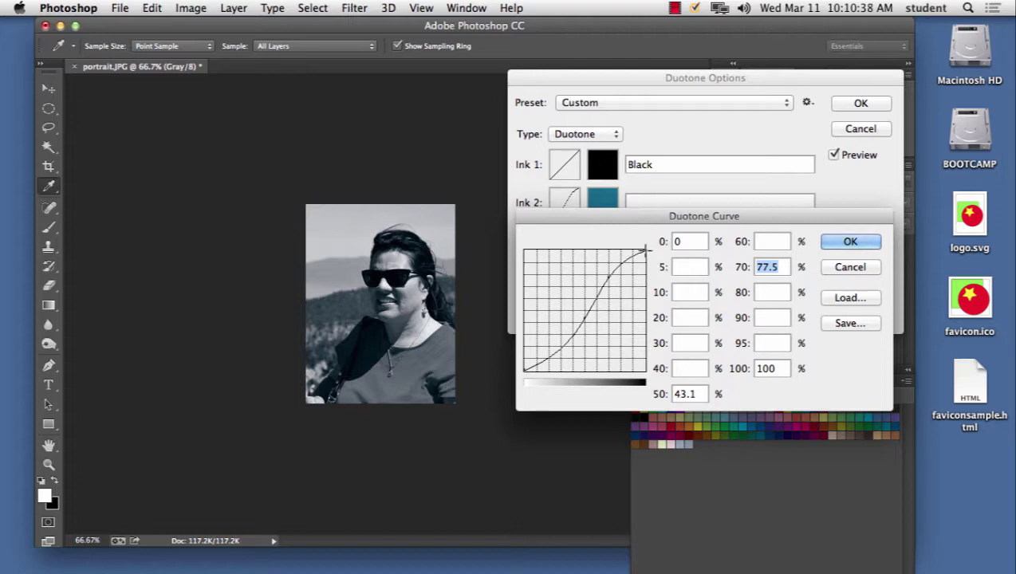
drag(611, 274, 621, 287)
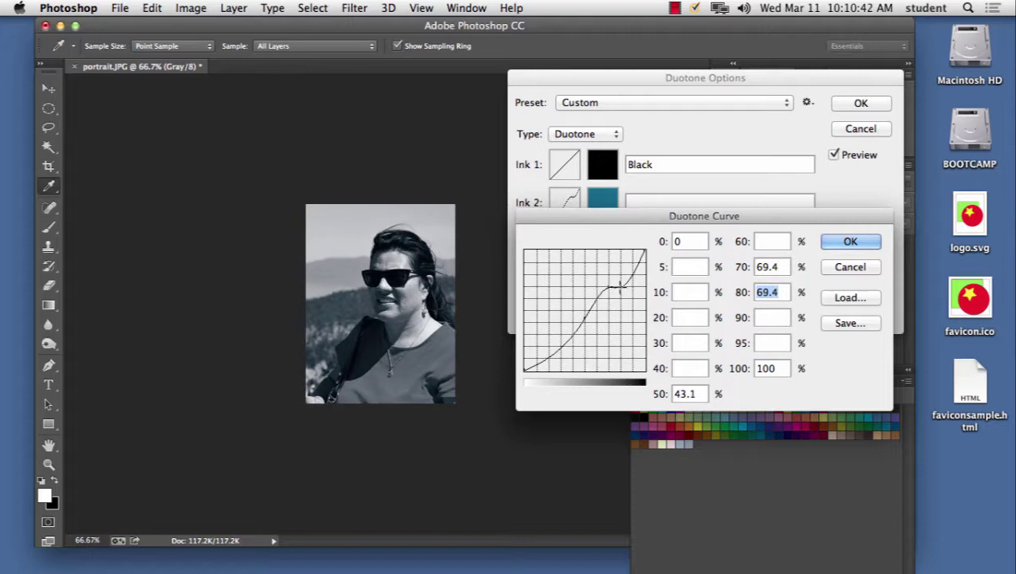
click(850, 243)
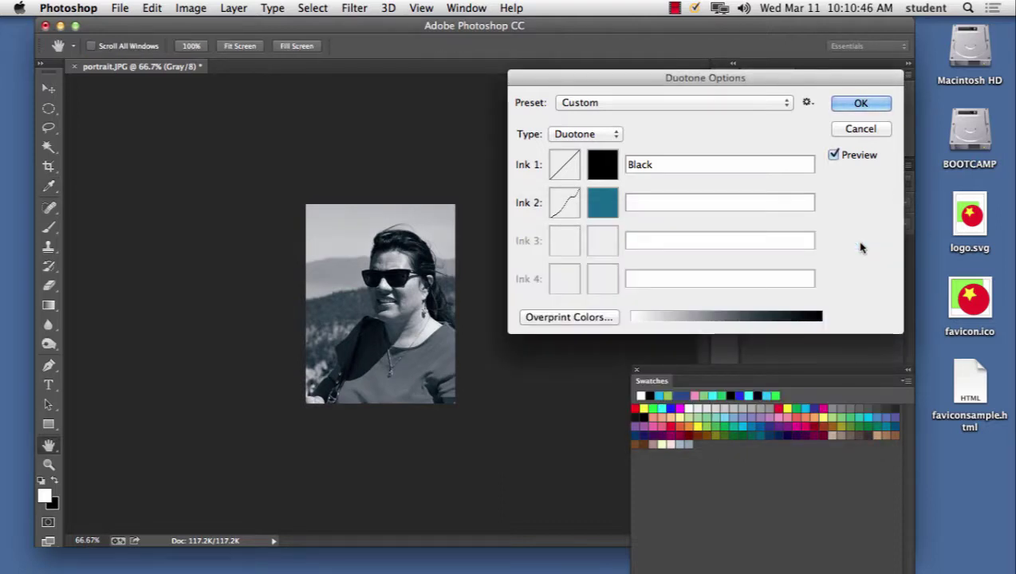
- Name Ink 2 "blue" and apply the duotone to the portrait
click(846, 105)
click(640, 221)
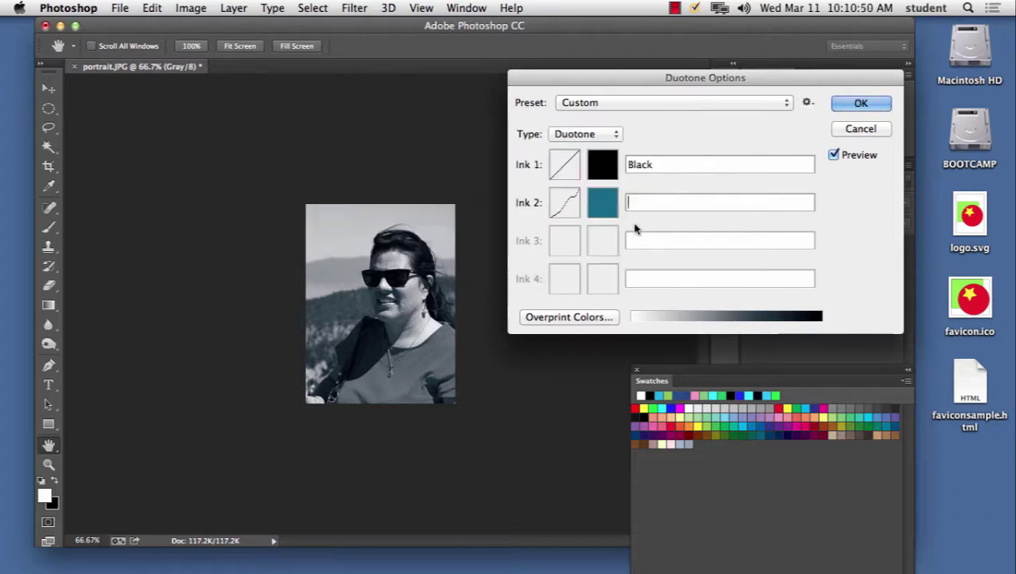
text(blue)
click(858, 102)
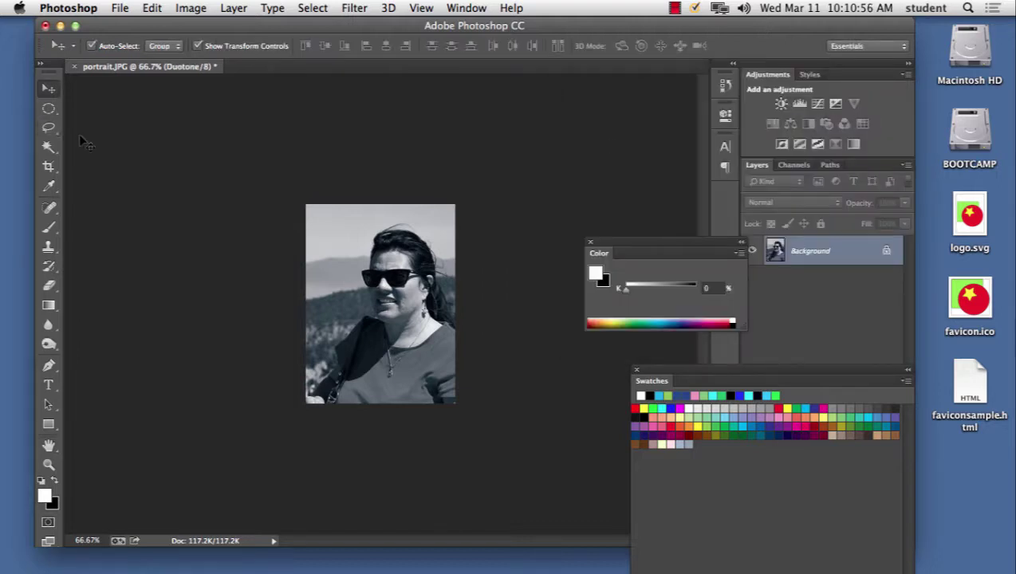
- Save the duotone portrait for the web as an optimized JPEG named portrait_duo_tone.jpg in the start_ceramics2 folder
click(122, 7)
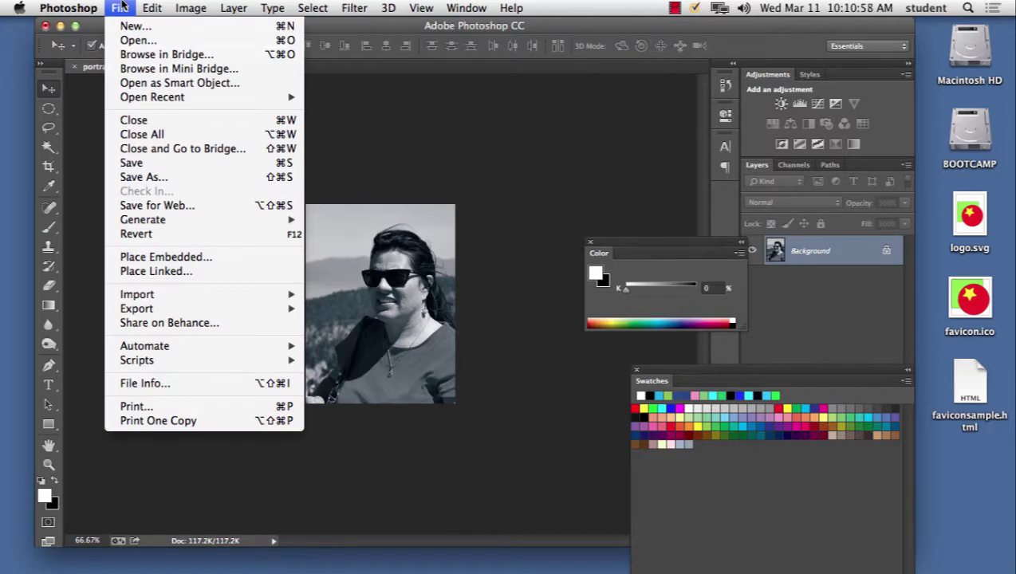
click(157, 205)
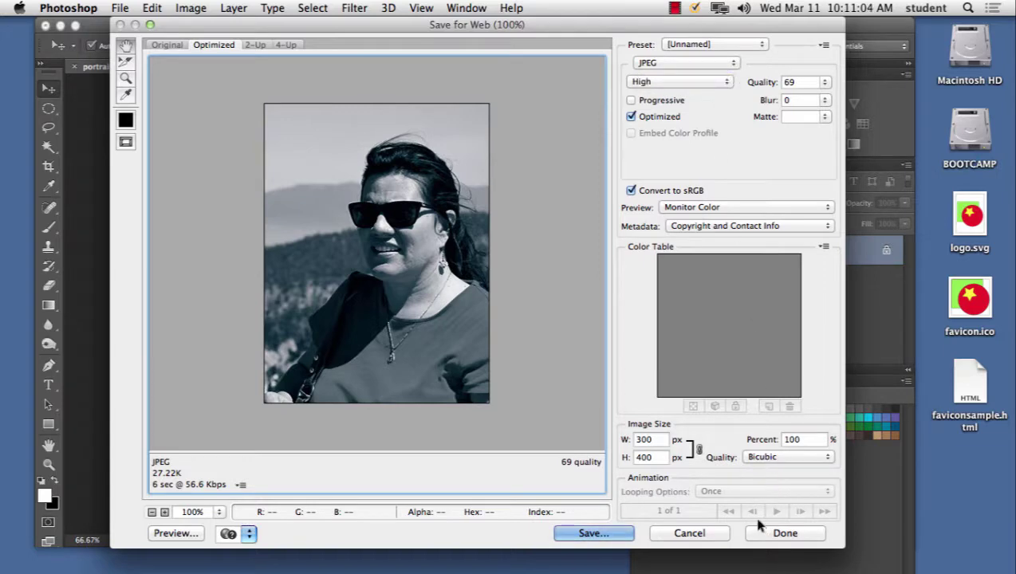
click(590, 534)
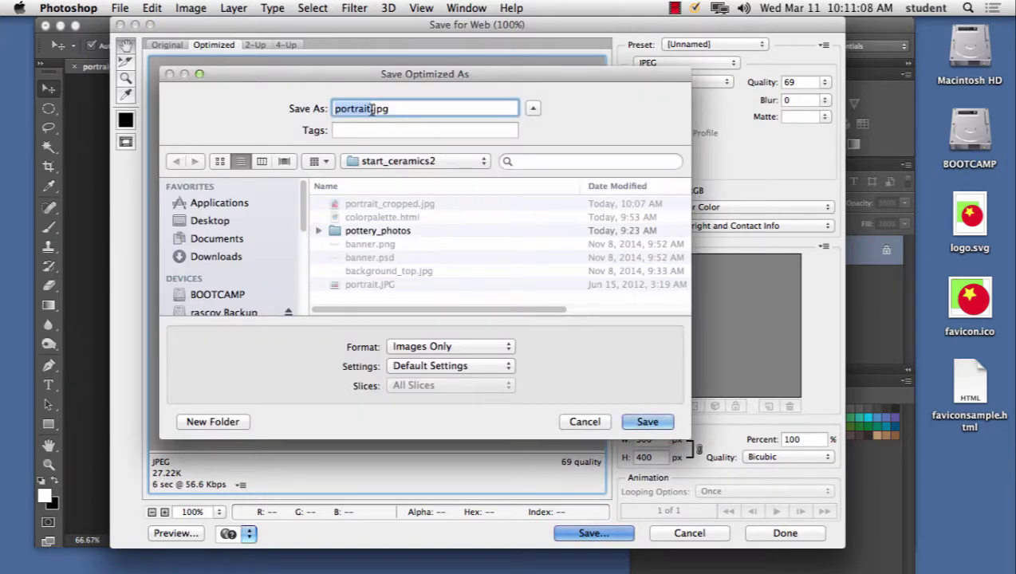
click(371, 108)
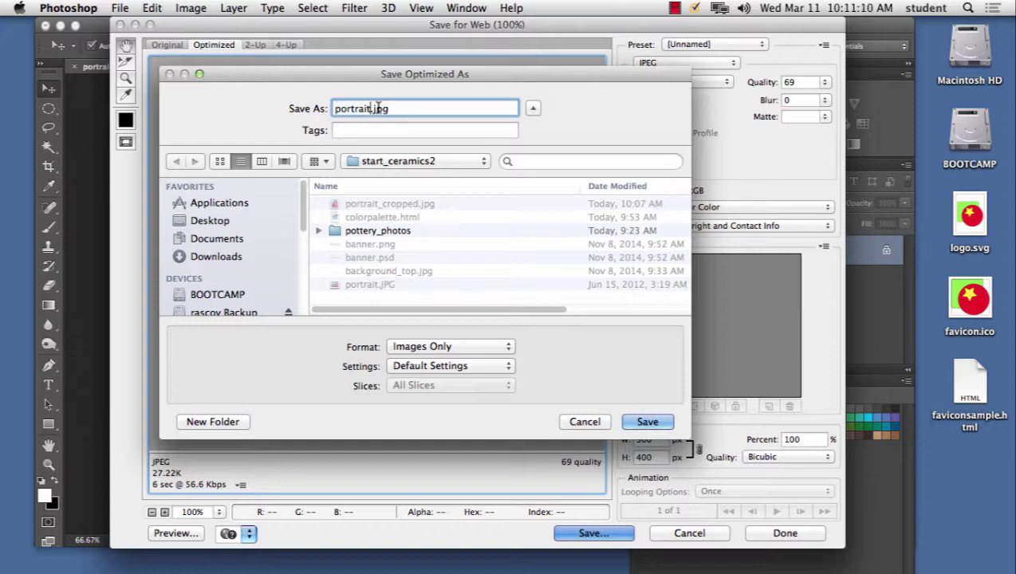
text(_duo_tone)
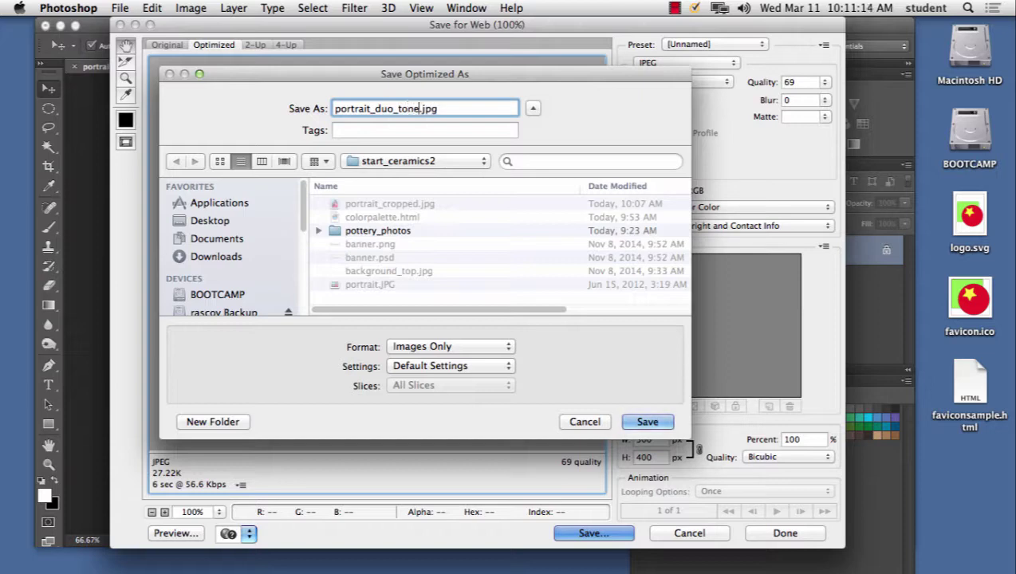
click(648, 422)
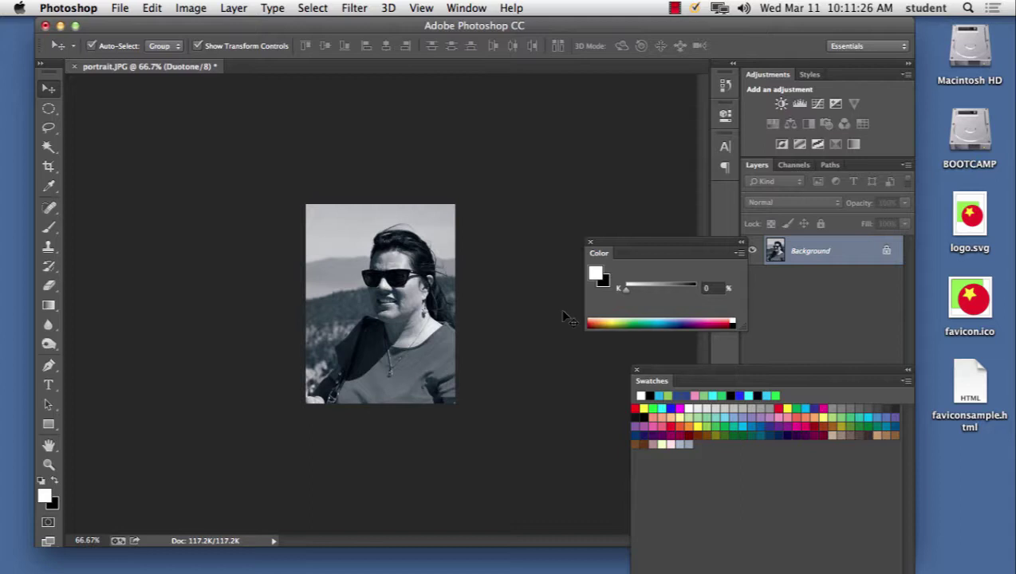
- Switch to Dreamweaver, close its Welcome Screen and move the CSS Designer panel off the document area
click(675, 8)
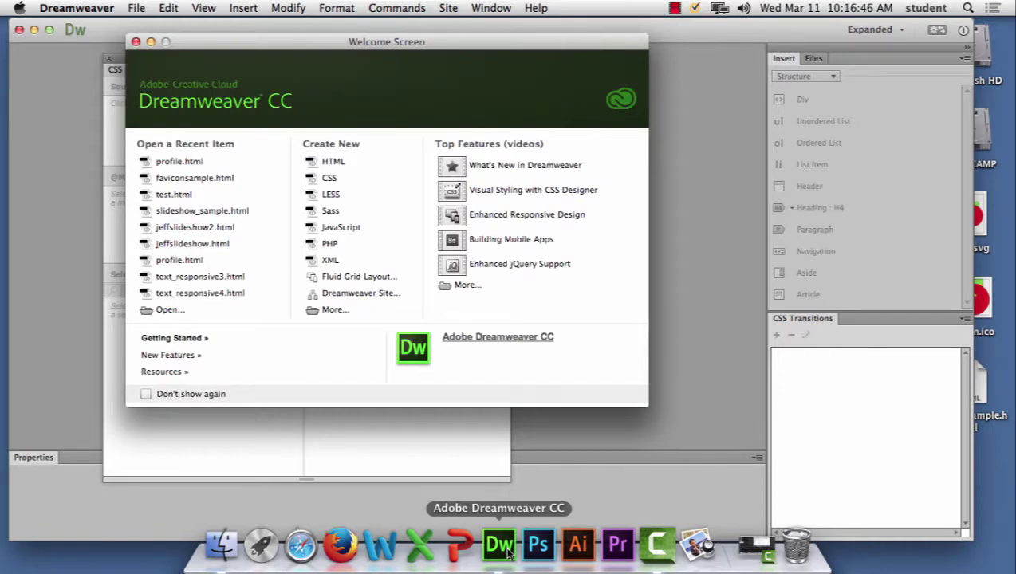
click(136, 42)
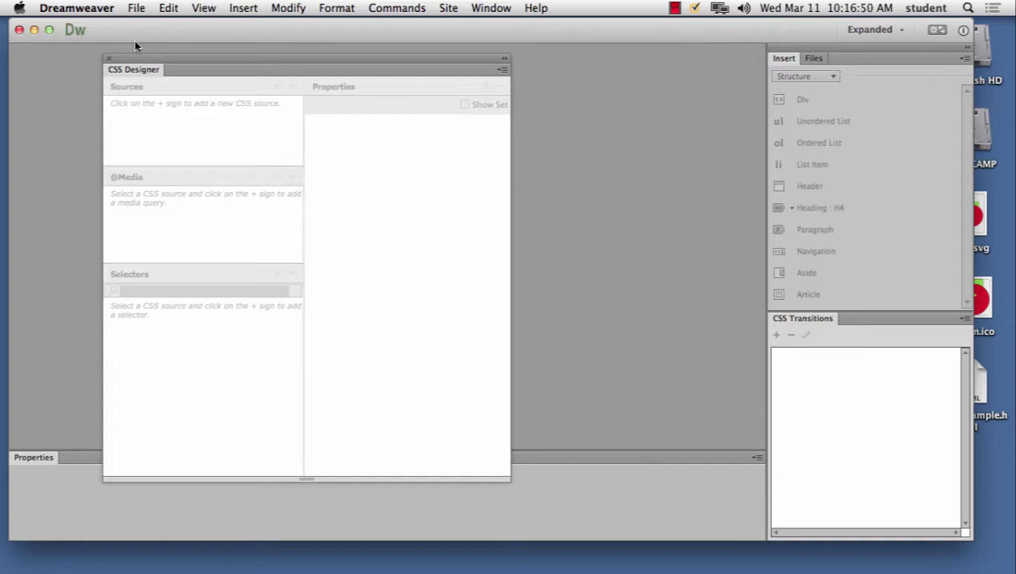
drag(158, 56, 790, 168)
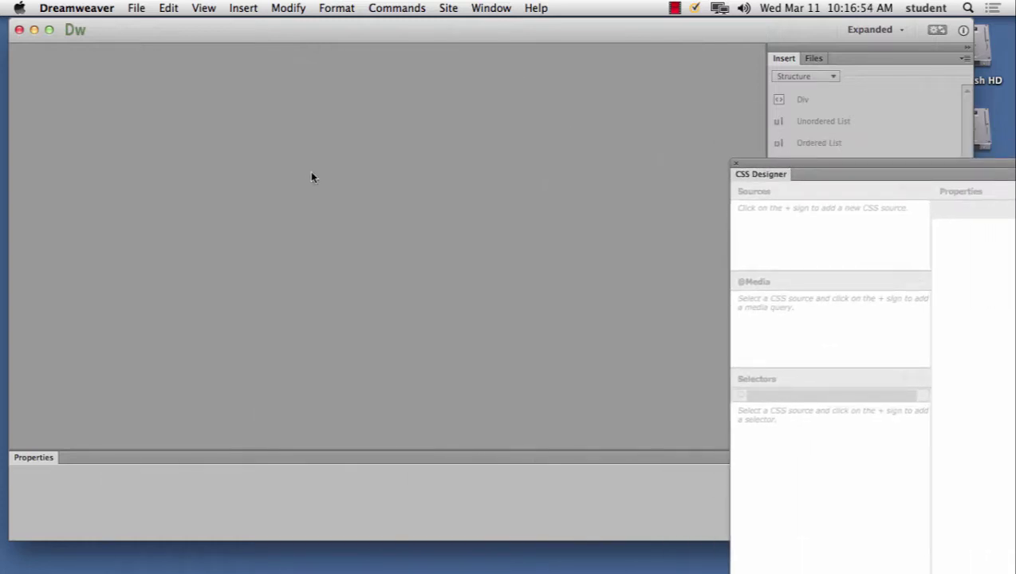
- Define a new site named "ceramics site" with the desktop folder start_ceramics2 as its local site folder
click(447, 7)
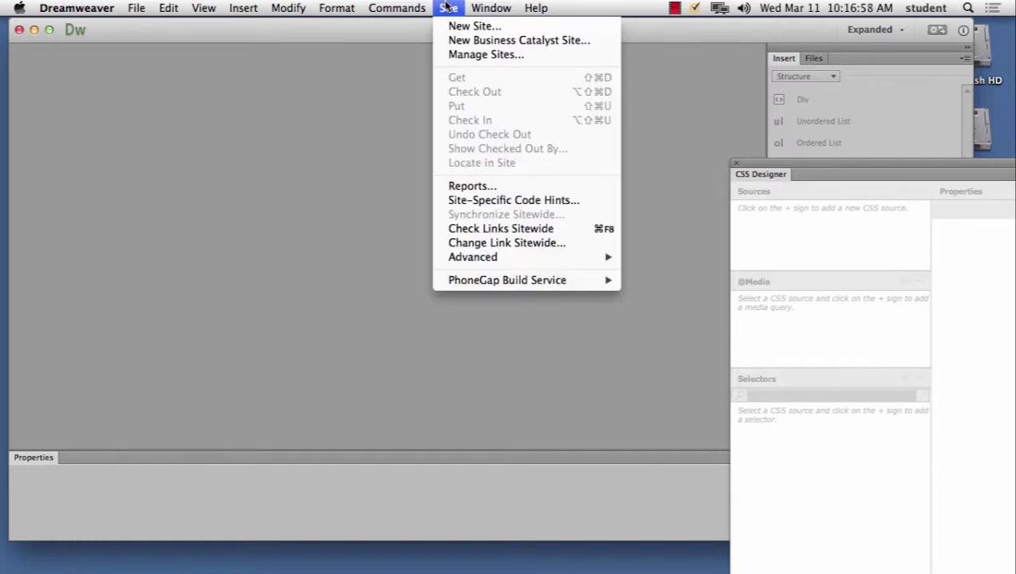
click(475, 26)
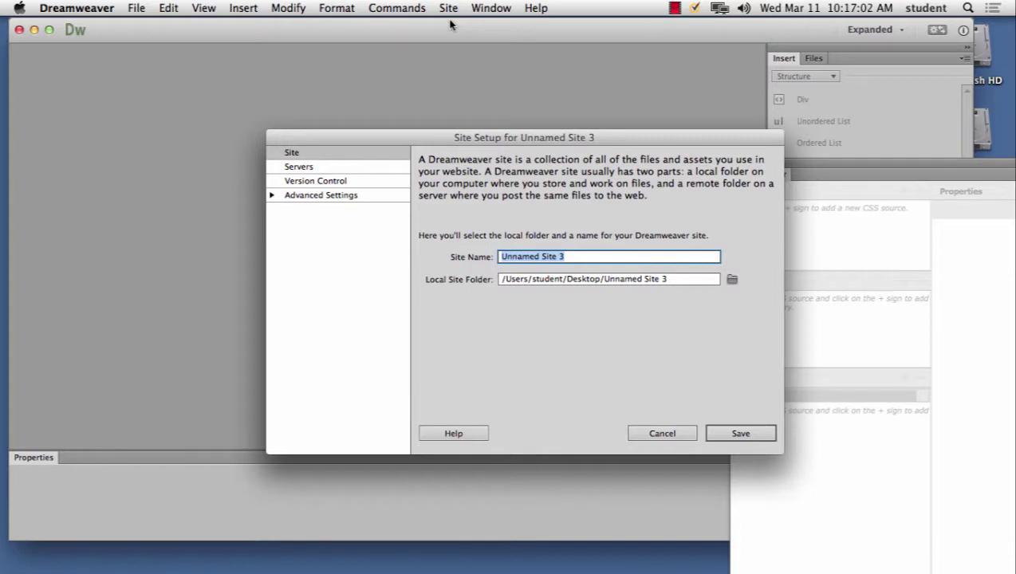
text(ceramics site)
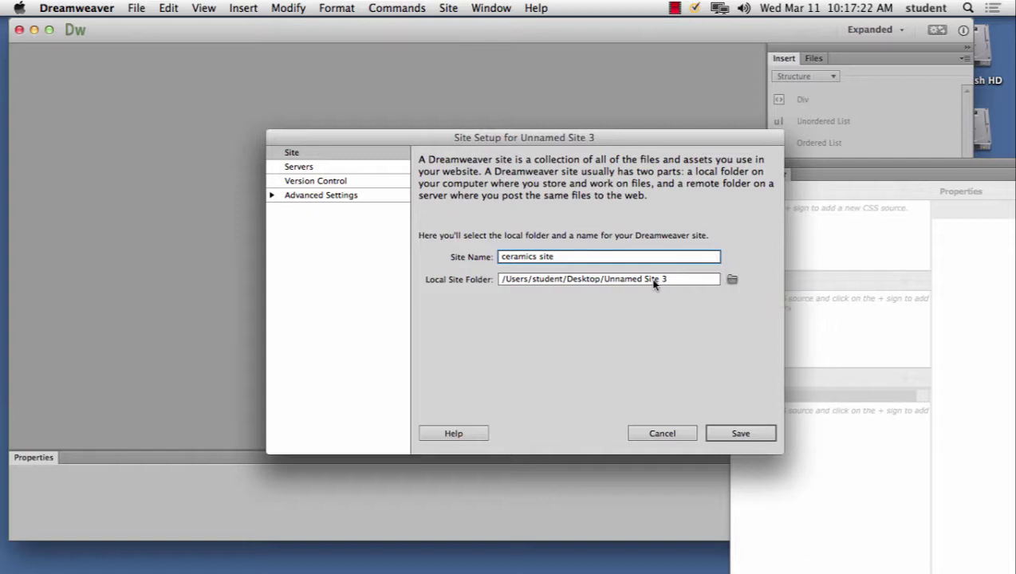
click(734, 282)
click(734, 281)
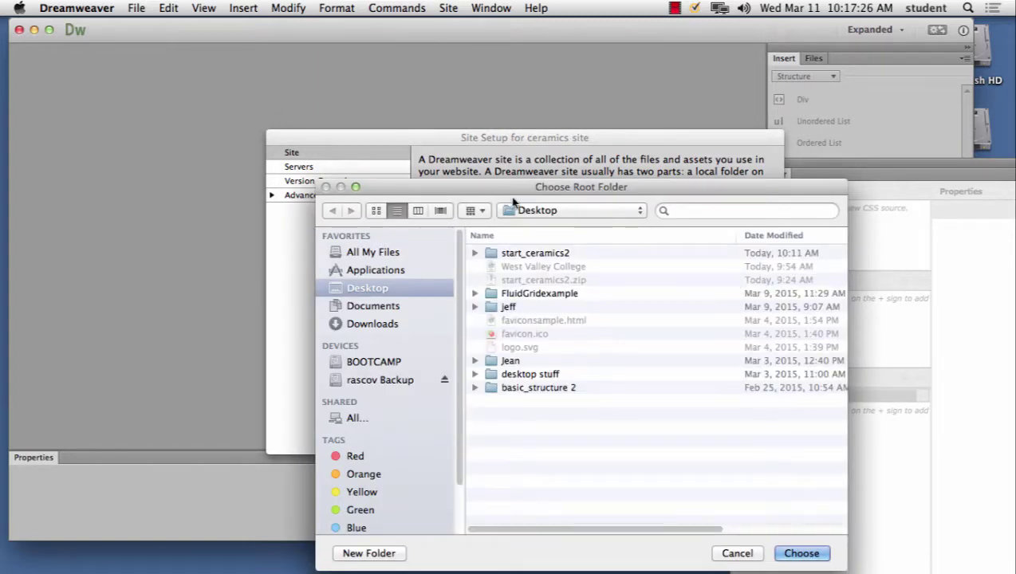
click(520, 254)
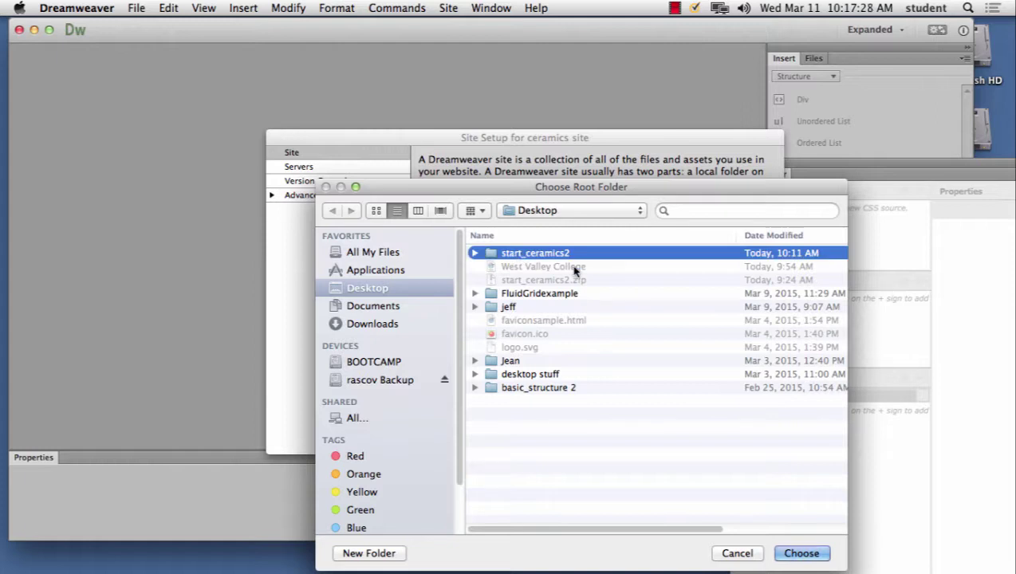
drag(600, 189, 572, 75)
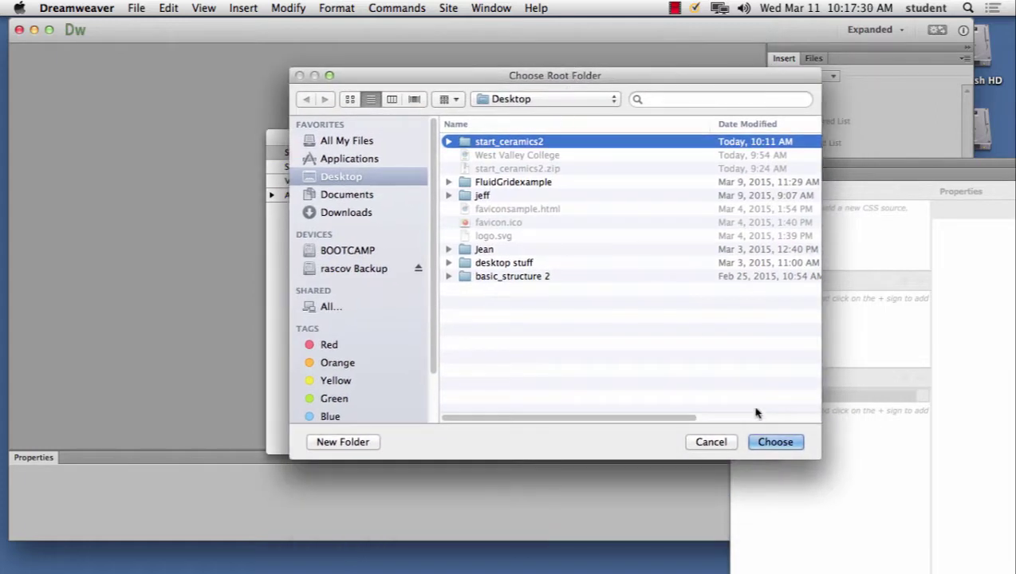
click(769, 442)
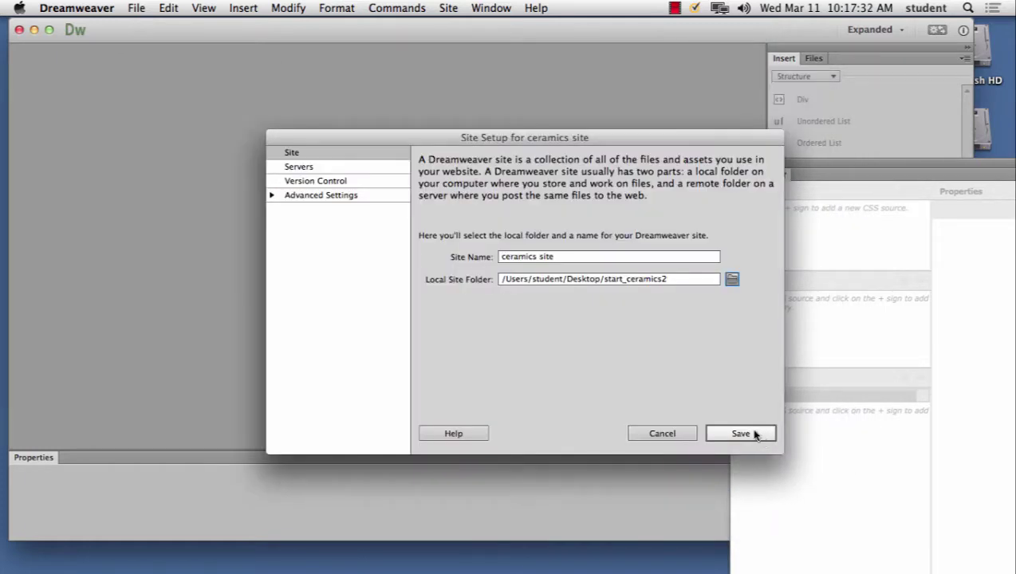
click(738, 434)
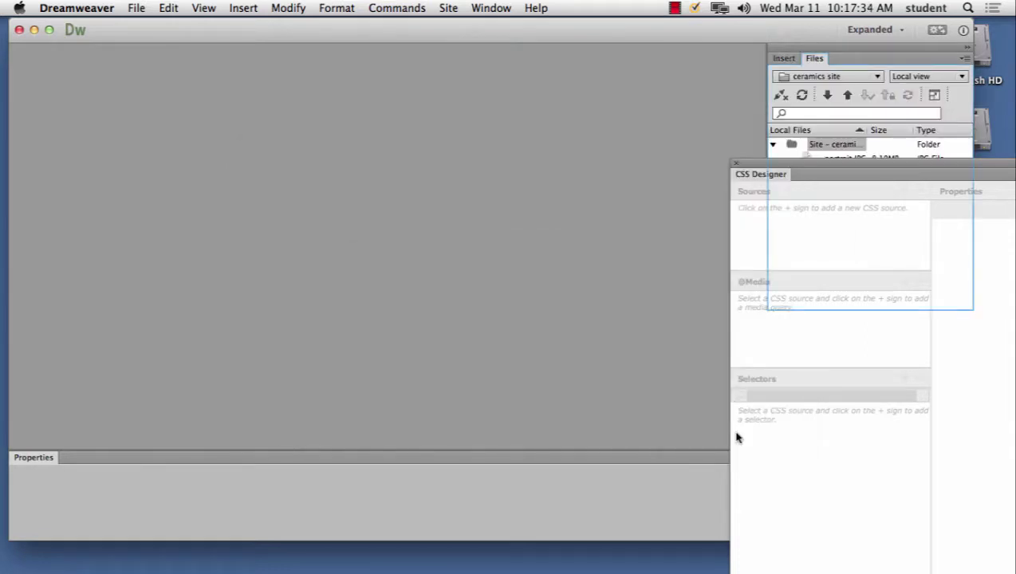